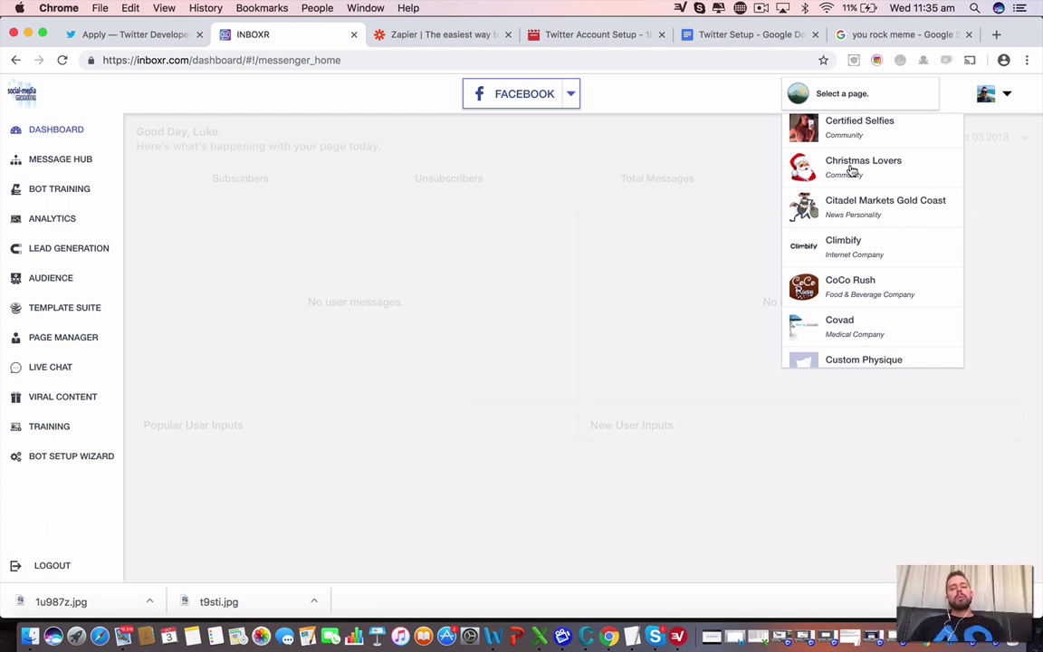
# - Select the Christmas Lovers page and expand Page Manager in the INBOXR sidebar
pyautogui.click(862, 167)
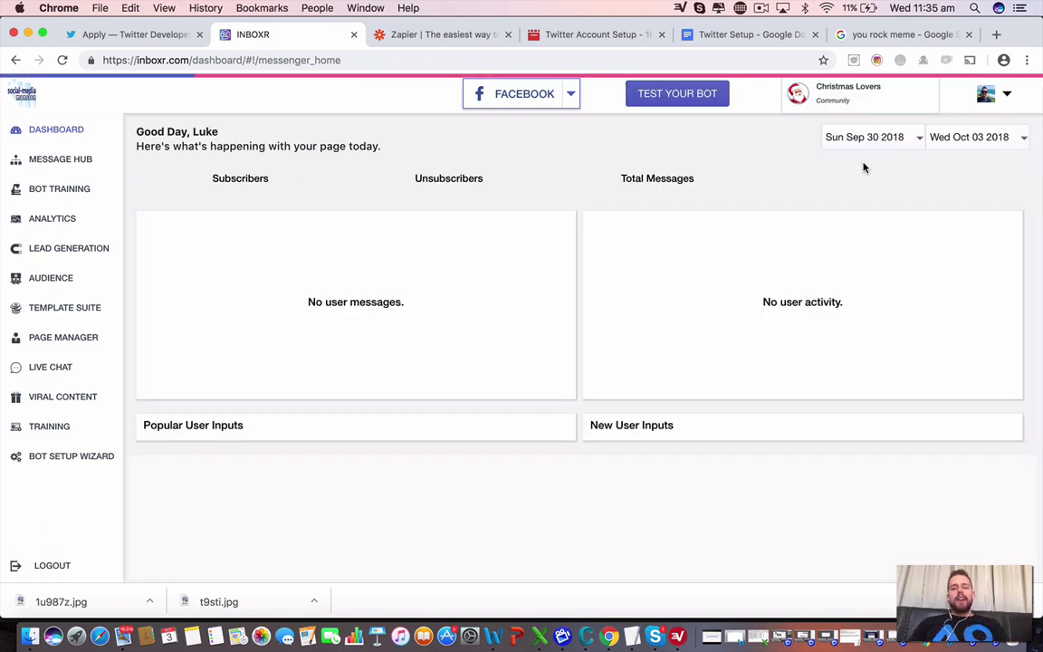
pyautogui.click(67, 339)
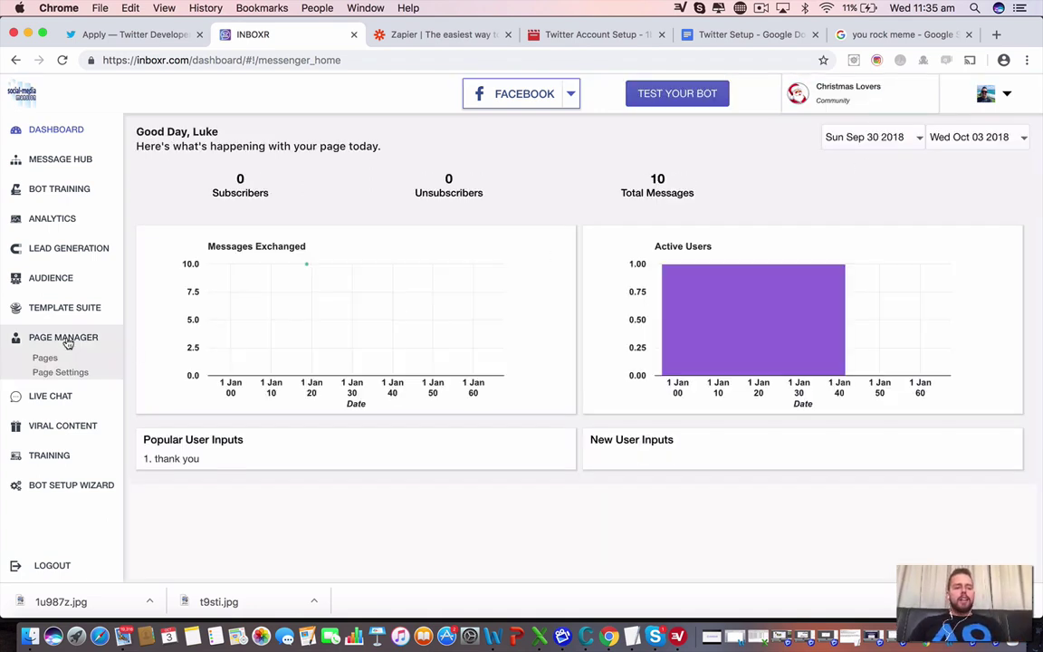
# - In Page Settings' Integration tab, generate a Zapier App Key and App Secret for the page
pyautogui.click(53, 375)
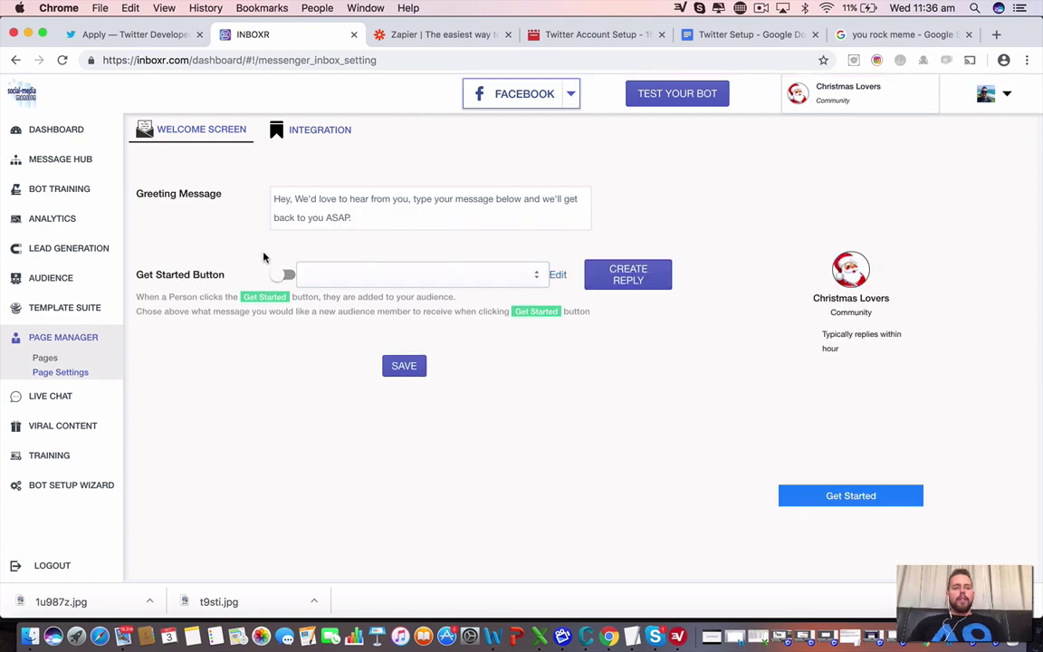
pyautogui.click(306, 135)
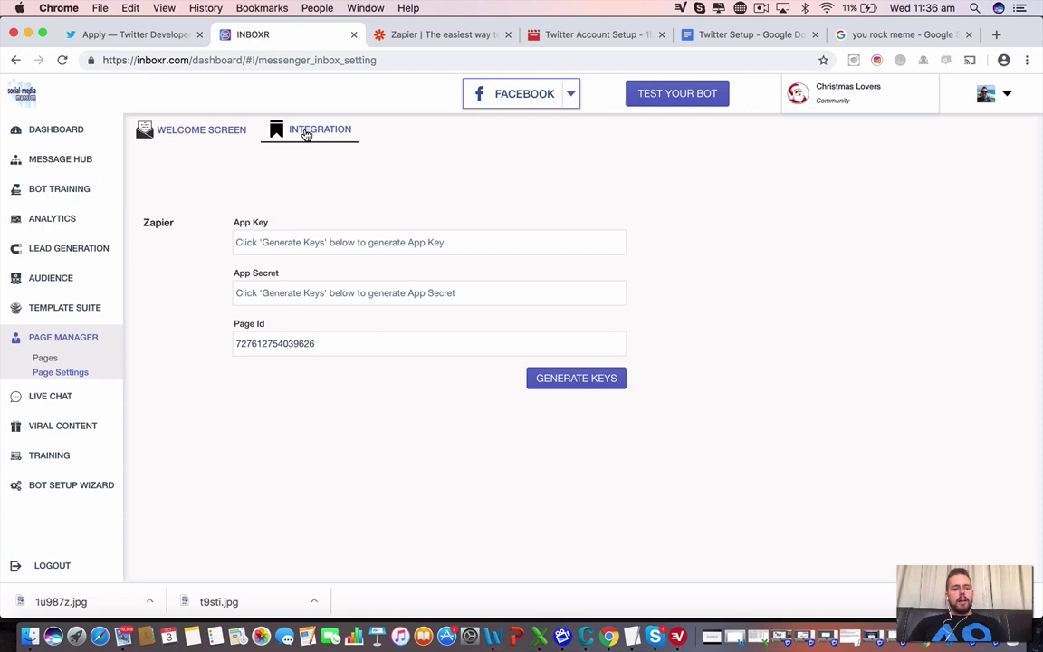
pyautogui.click(589, 384)
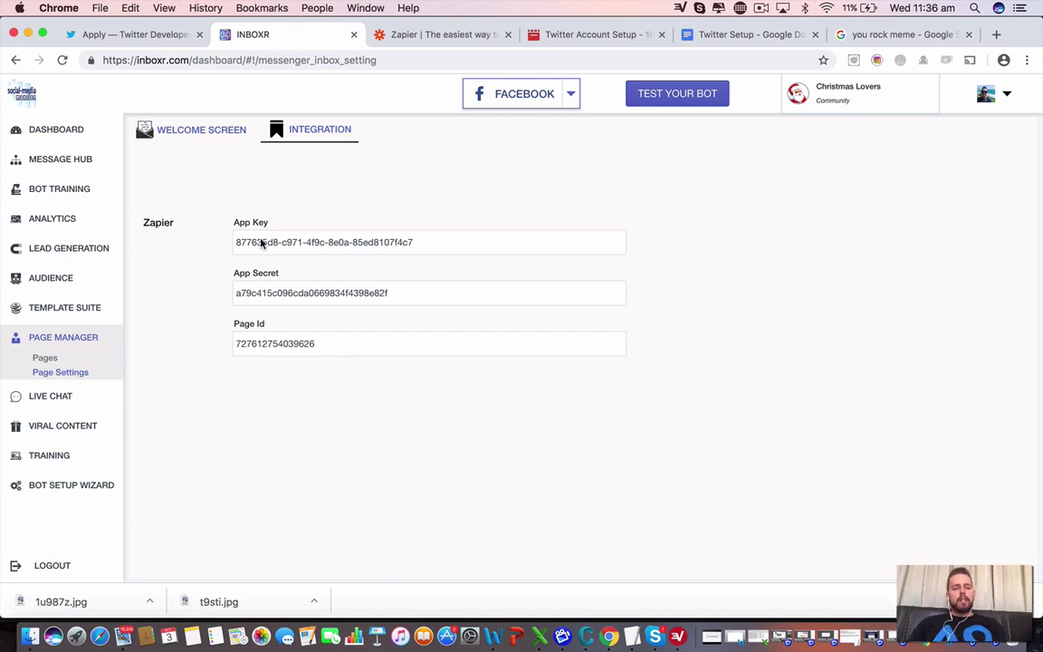
# - Switch to Zapier and sign in with a Google account
pyautogui.click(433, 35)
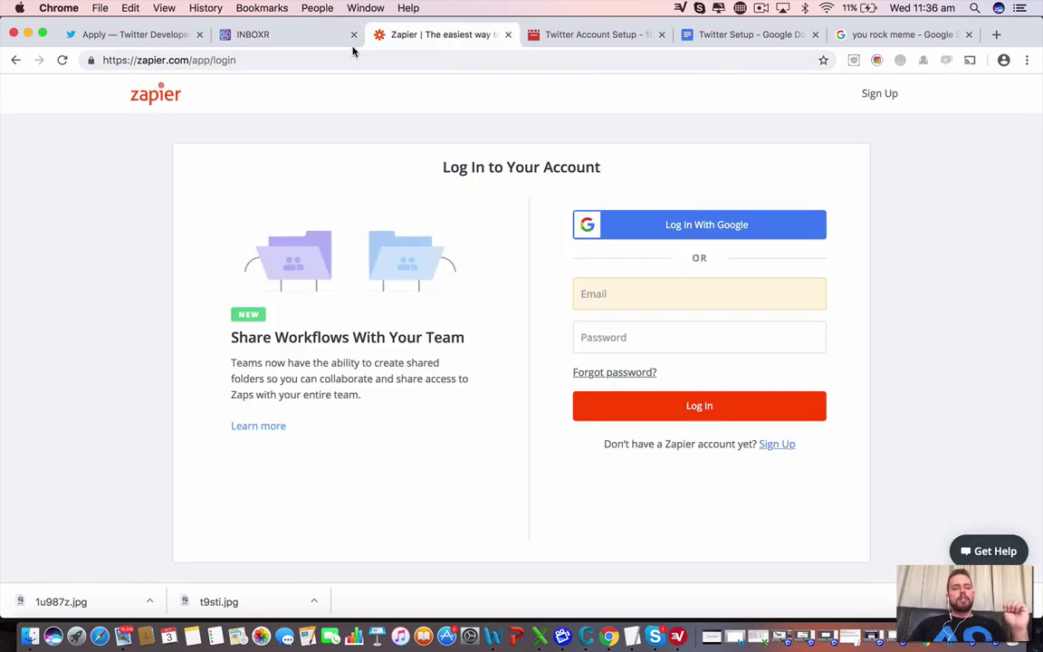
pyautogui.click(715, 229)
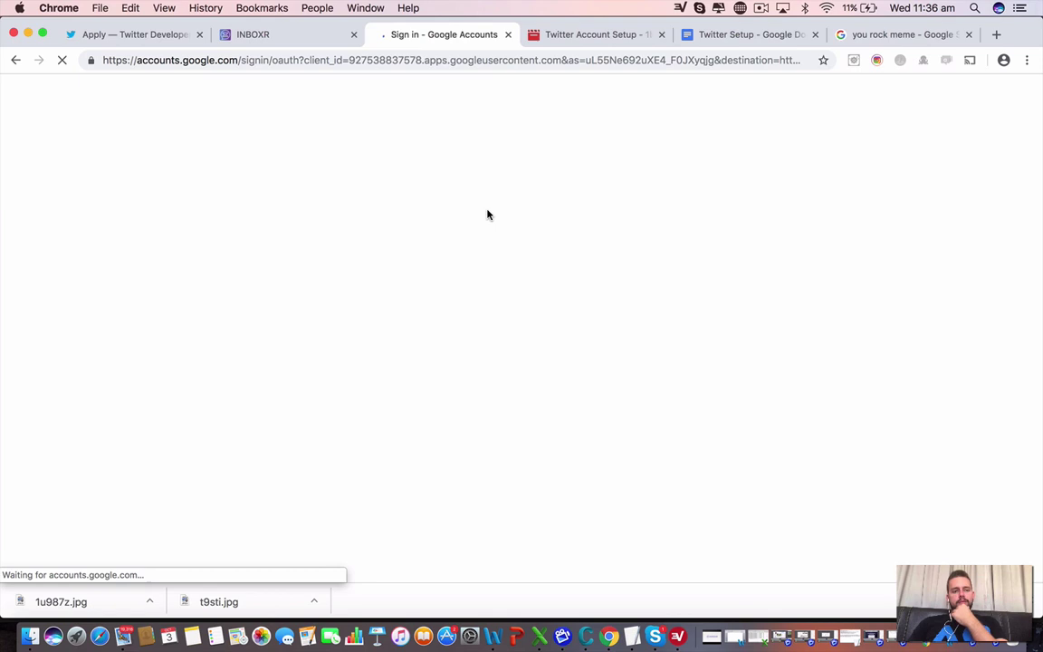
pyautogui.click(477, 295)
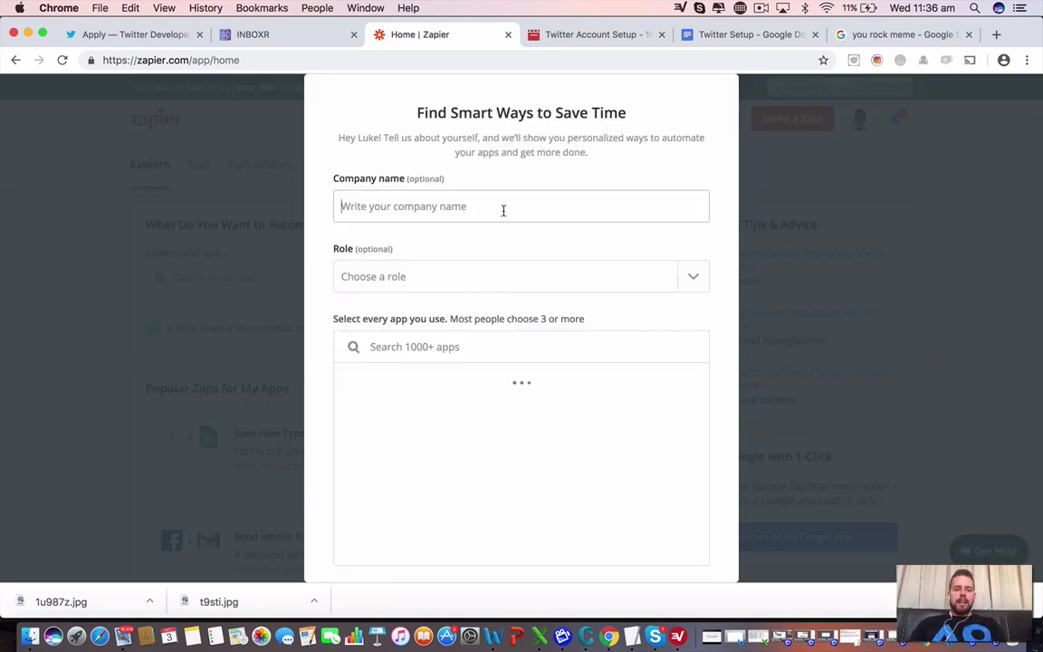
# - Enter company name INOBXR and choose IT & DevOps as the role
pyautogui.write('INOBXR')
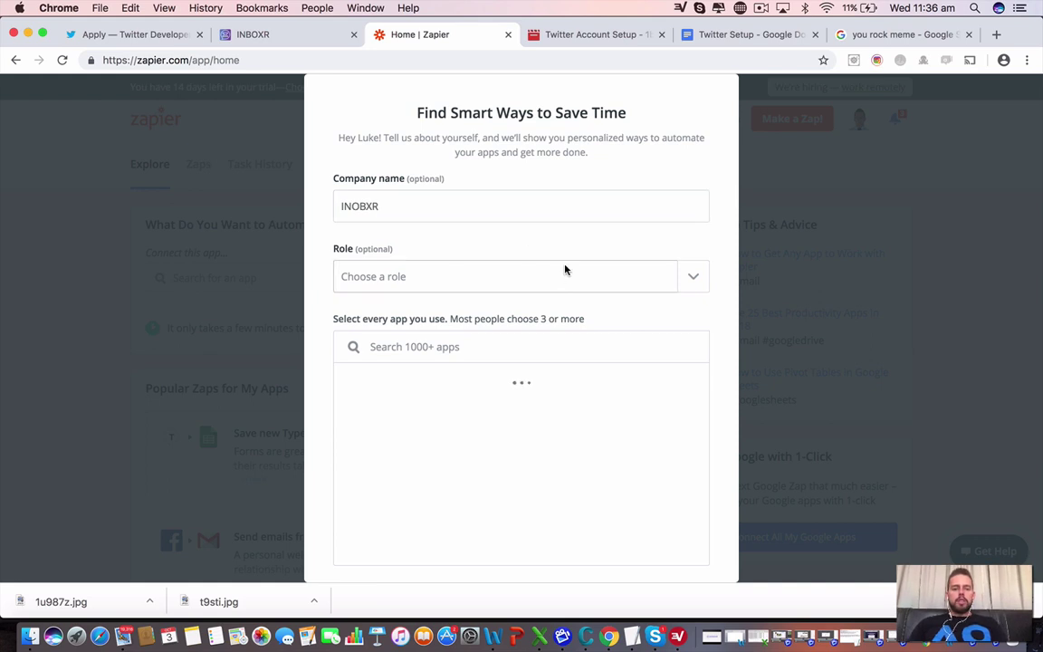
pyautogui.click(561, 274)
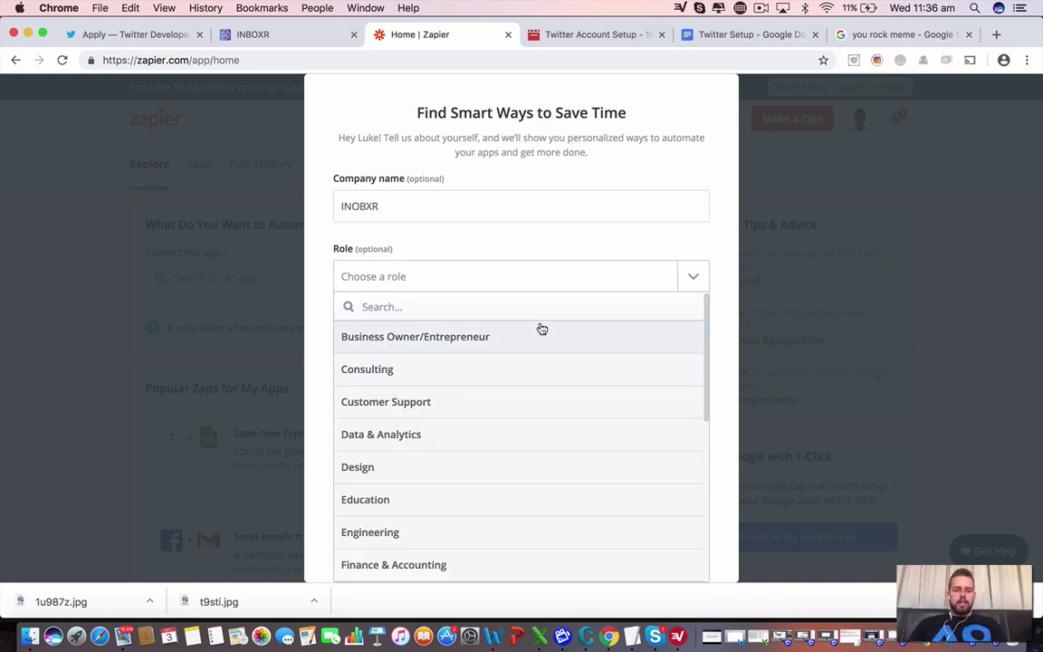
pyautogui.write('cus')
pyautogui.press('BackSpace')
pyautogui.press('BackSpace')
pyautogui.press('BackSpace')
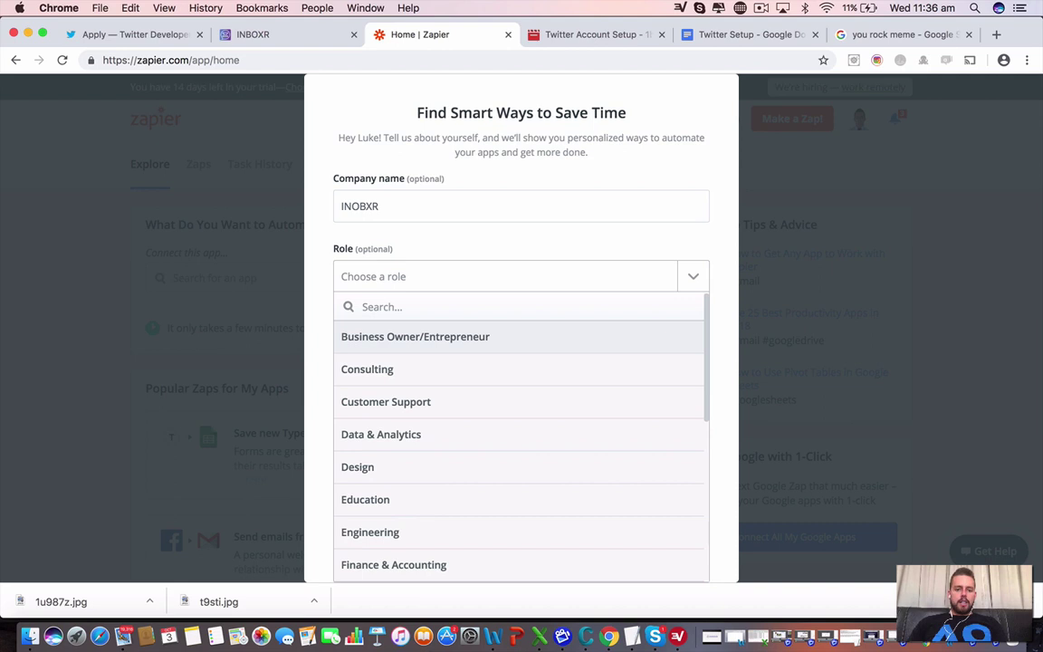
pyautogui.scroll(-3, 492, 431)
pyautogui.scroll(-1, 489, 442)
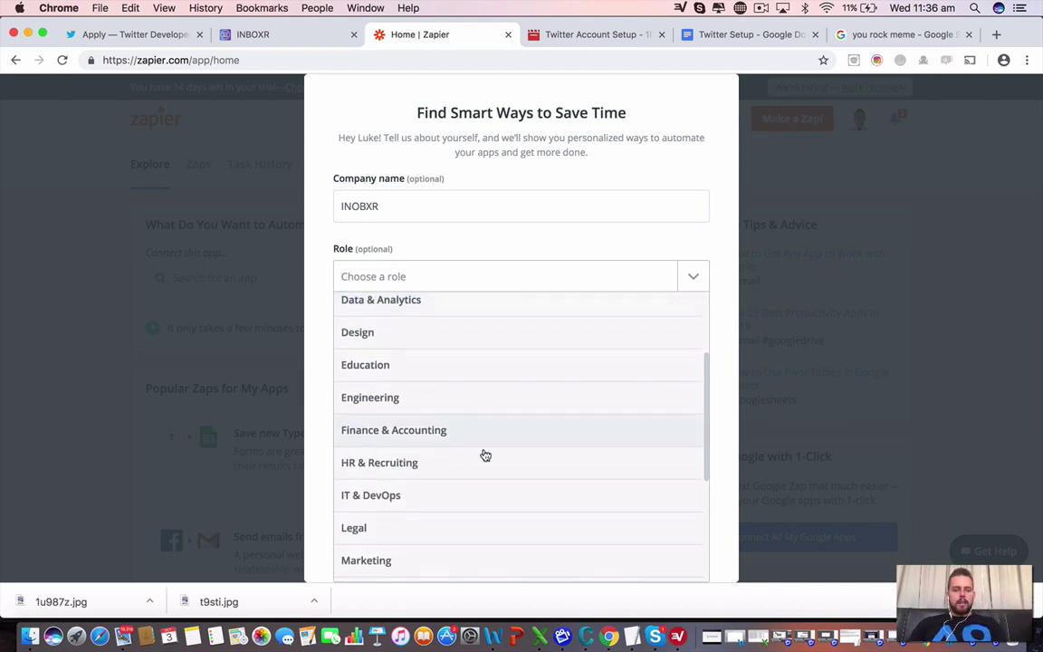
pyautogui.scroll(-1, 477, 480)
pyautogui.click(474, 486)
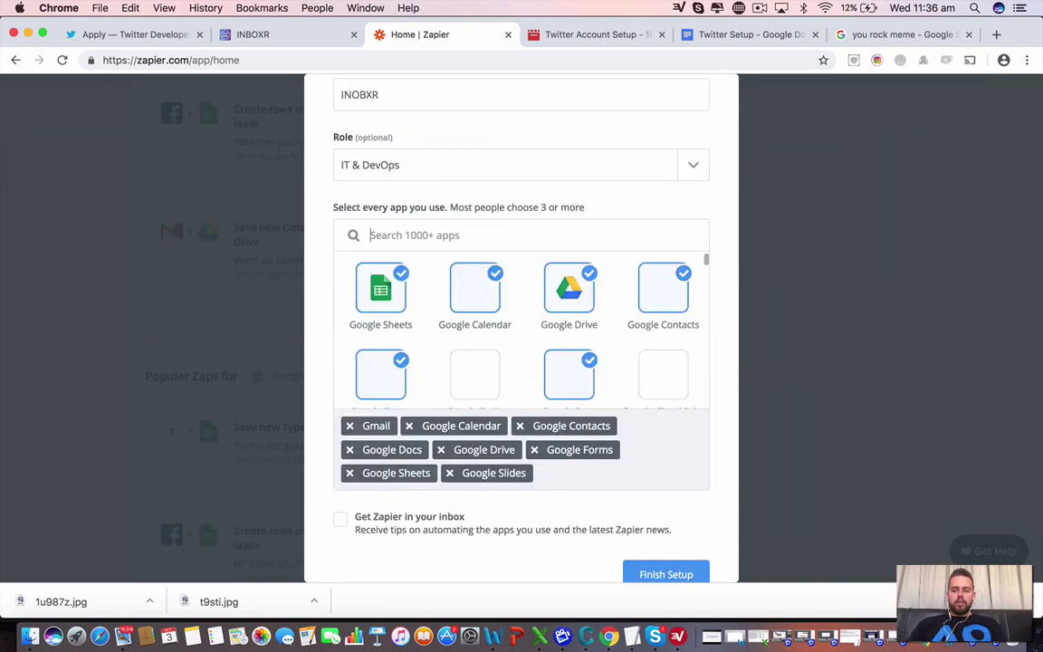
# - Try searching the apps box for 'inboxr', clear it, and finish the account setup
pyautogui.click(376, 236)
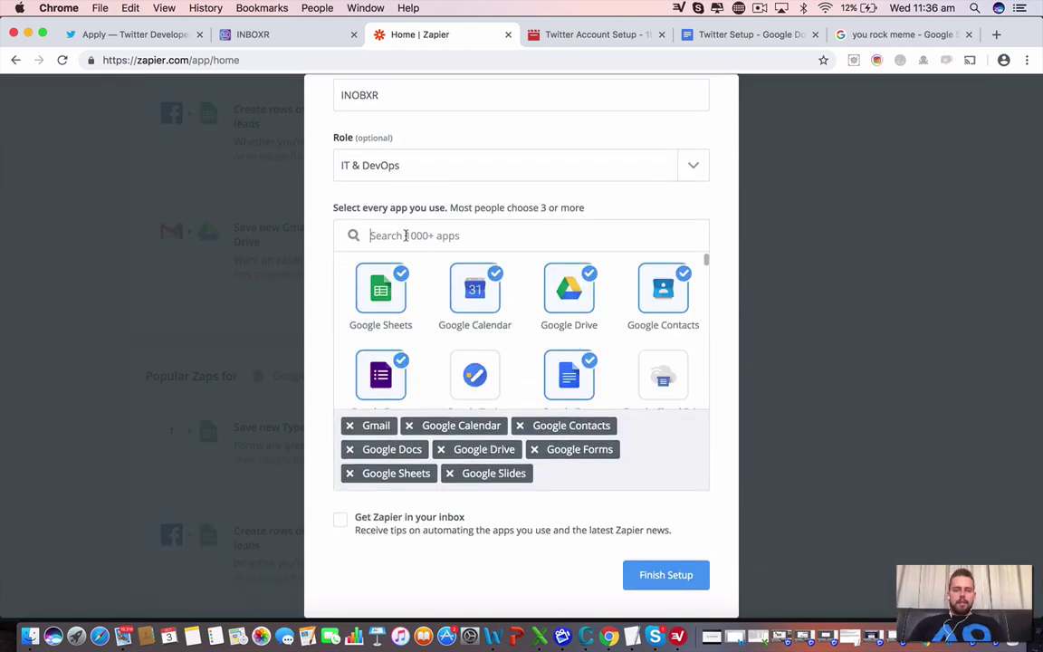
pyautogui.write('inboxr')
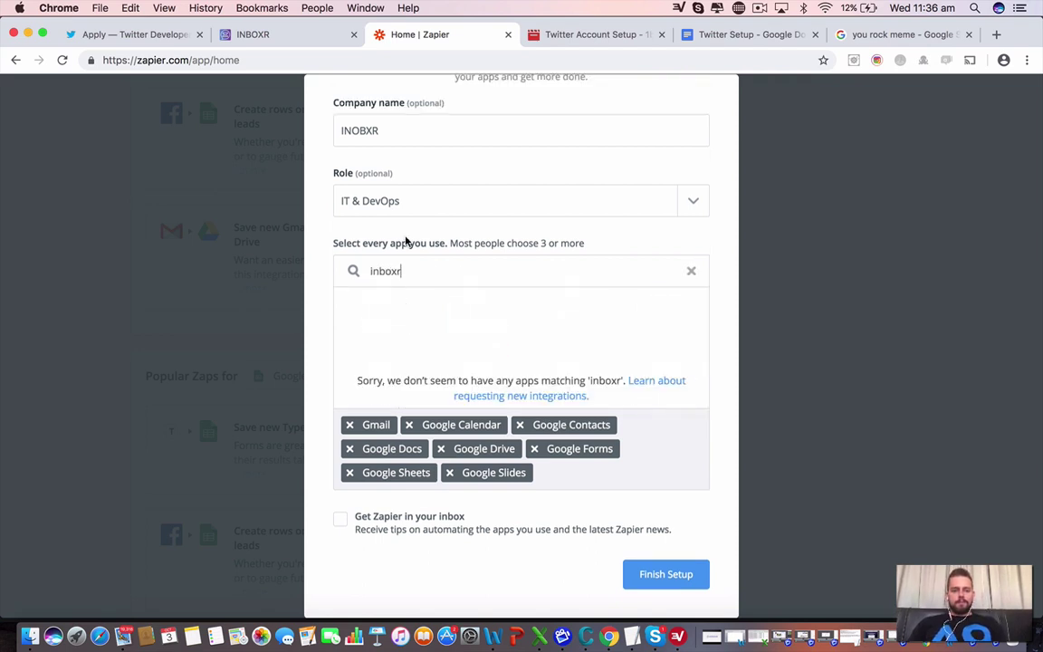
pyautogui.press('BackSpace')
pyautogui.press('BackSpace')
pyautogui.press('super+a')
pyautogui.press('BackSpace')
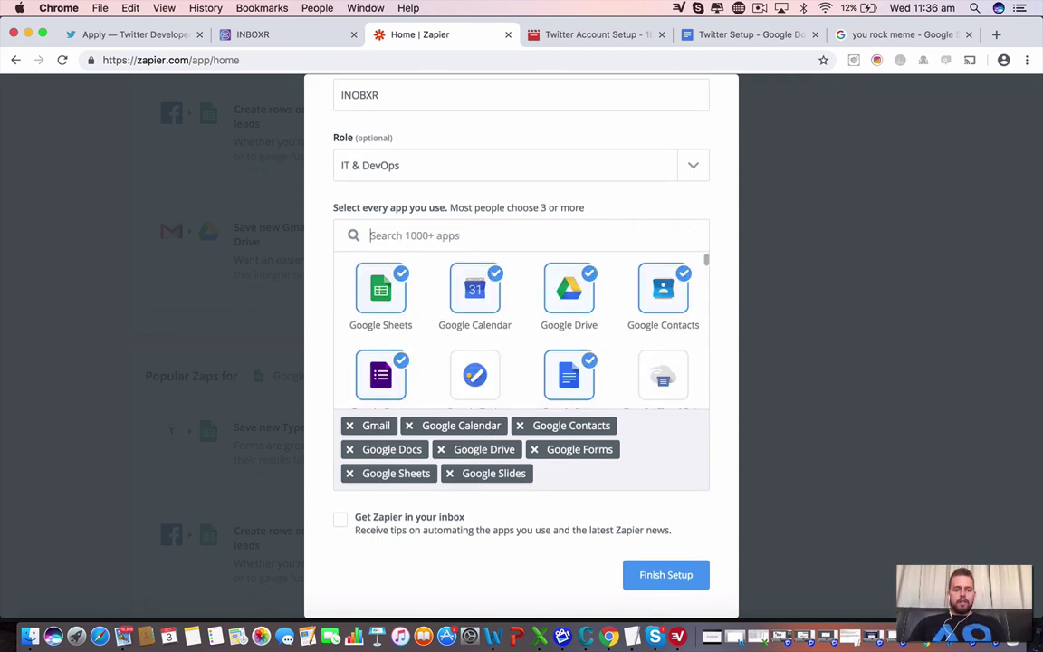
pyautogui.click(670, 580)
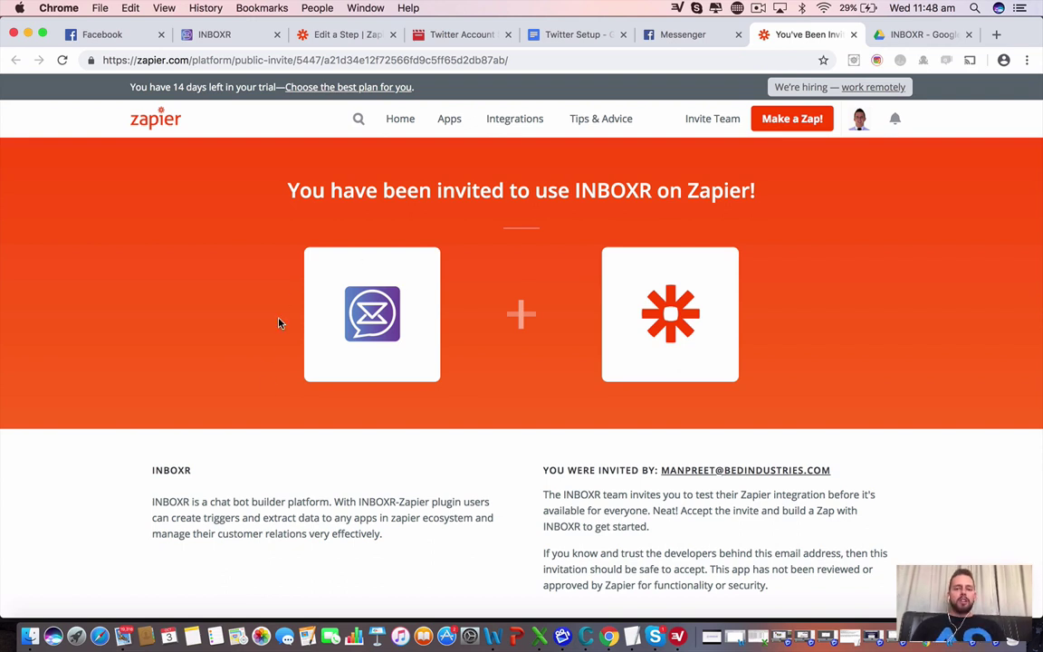
# - Check the INBOXR tab, then accept the INBOXR invite and start building a zap
pyautogui.click(226, 34)
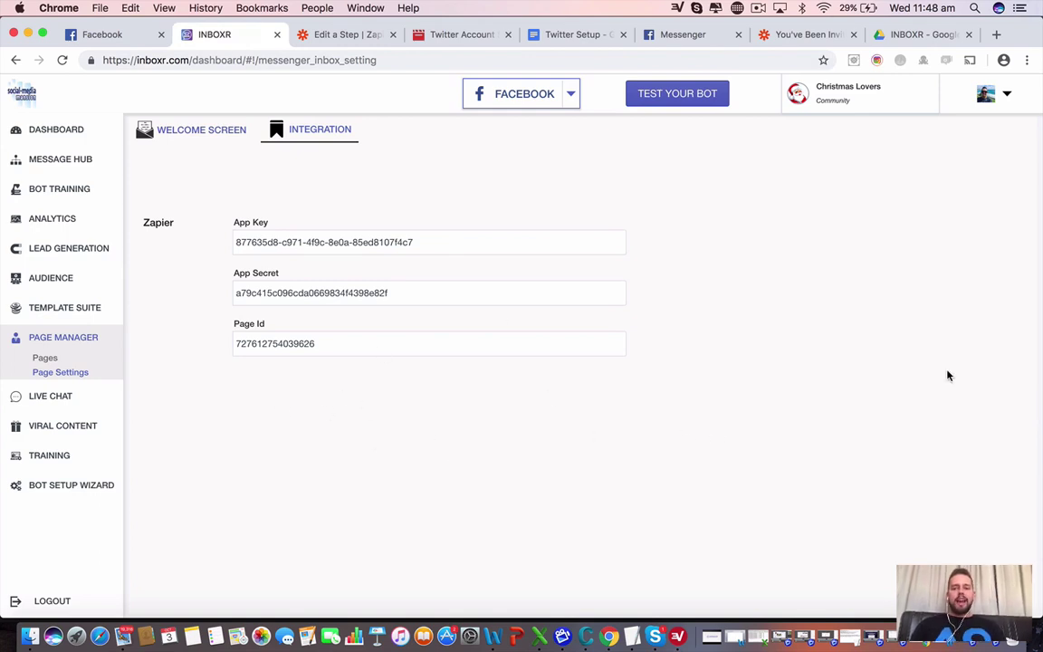
pyautogui.click(804, 37)
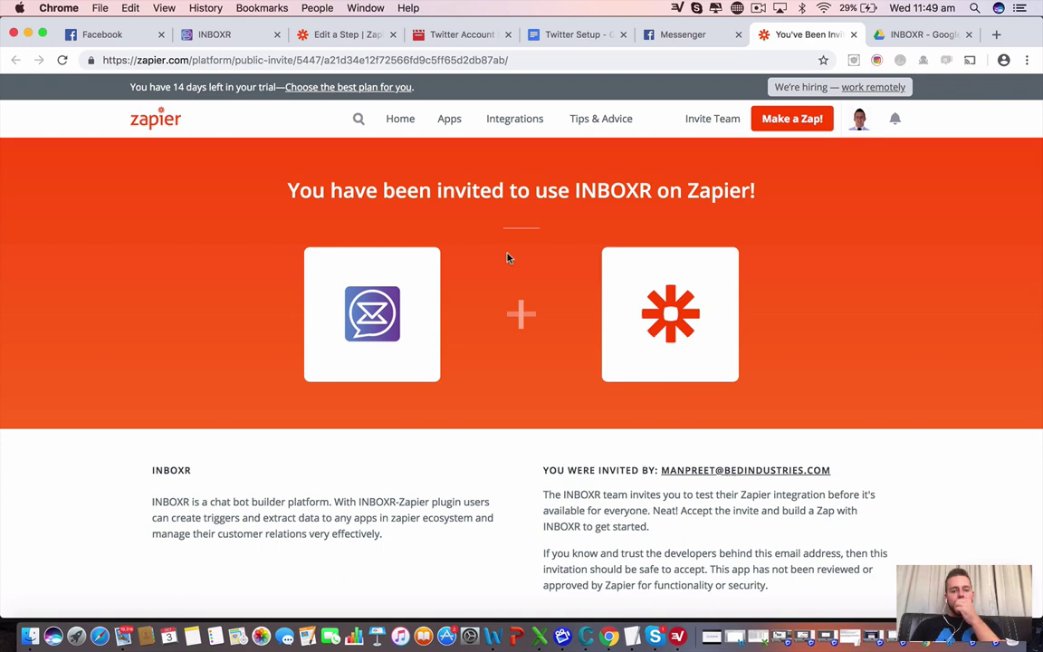
pyautogui.scroll(-5, 525, 260)
pyautogui.scroll(2, 526, 260)
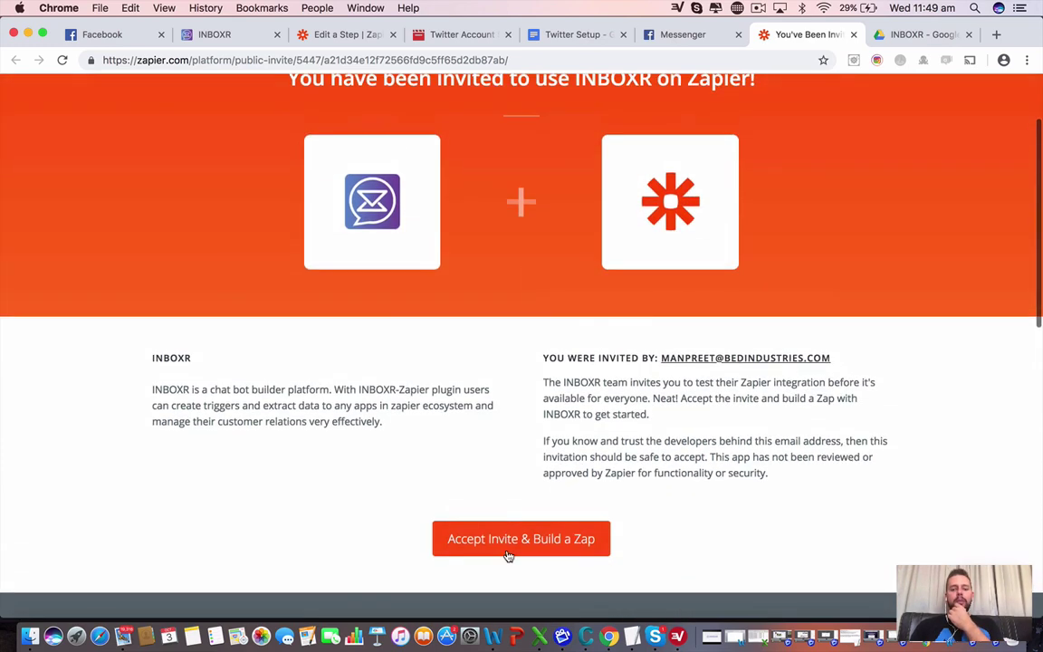
pyautogui.click(508, 555)
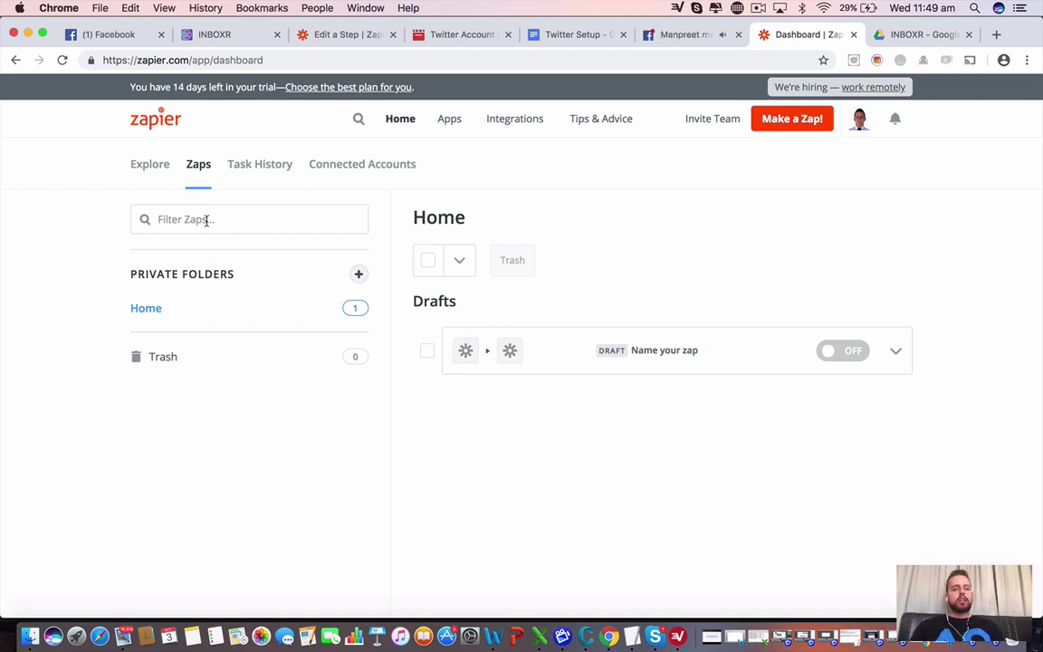
# - Open the 'Name your zap' draft in the editor and focus the trigger app search
pyautogui.click(207, 221)
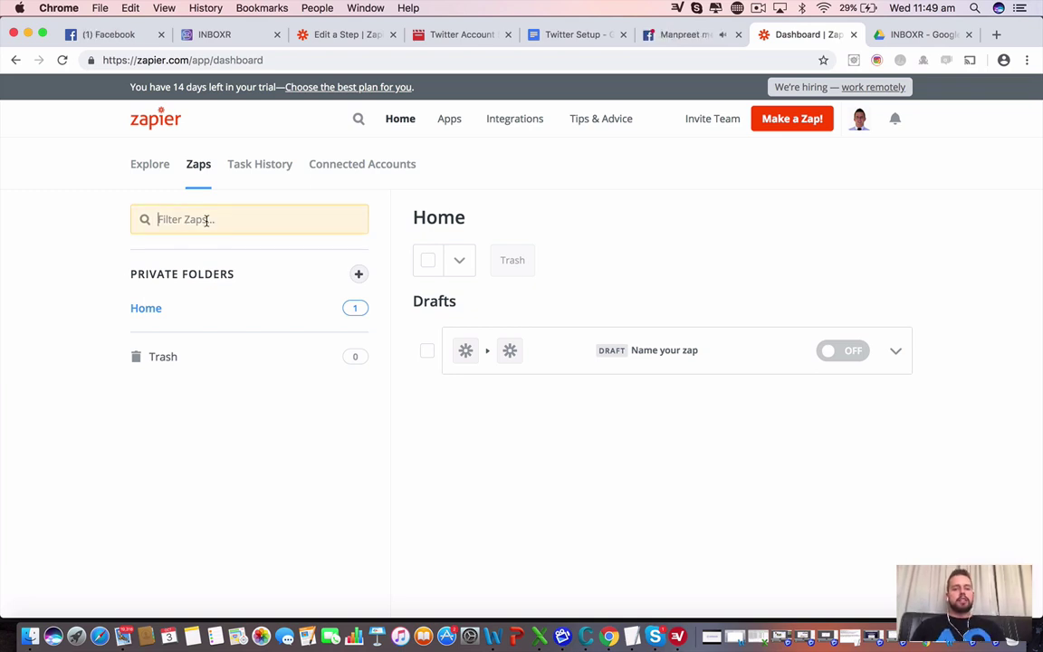
pyautogui.click(639, 353)
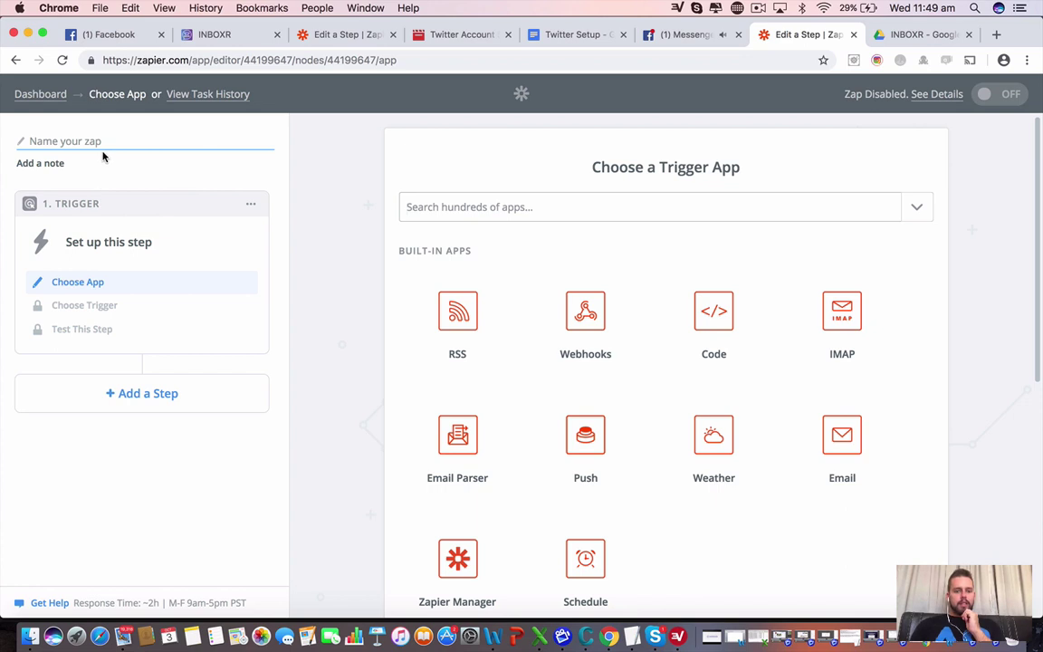
pyautogui.scroll(-3, 419, 228)
pyautogui.scroll(2, 419, 228)
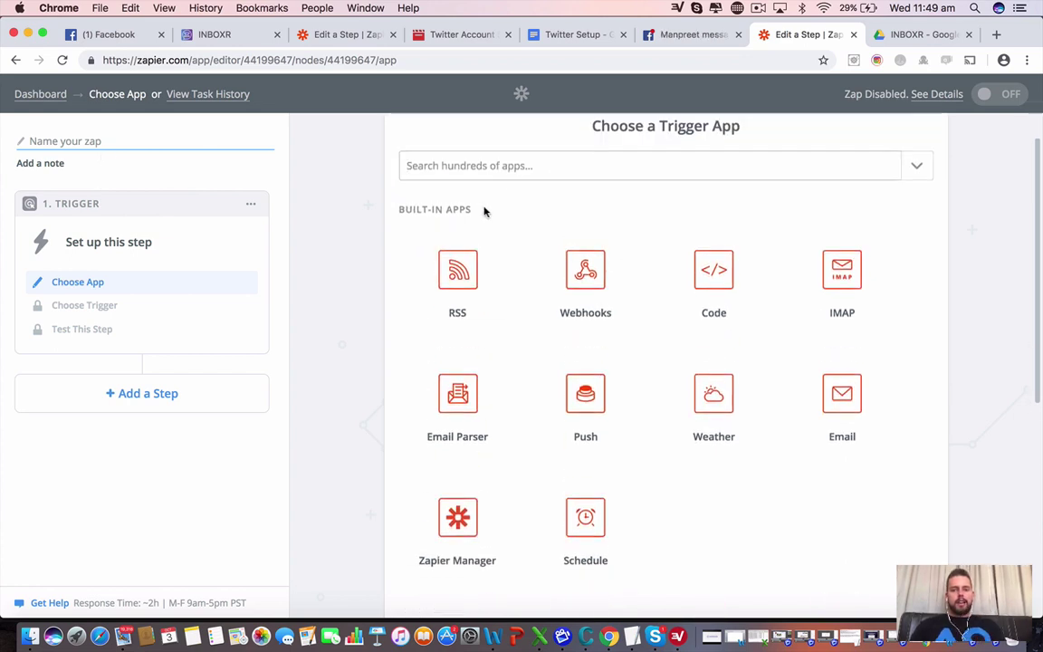
pyautogui.click(518, 166)
# - Search 'inboxr', pick INBOXR (1.0.0) with the New Email Subscriber trigger, and save
pyautogui.write('inboxr')
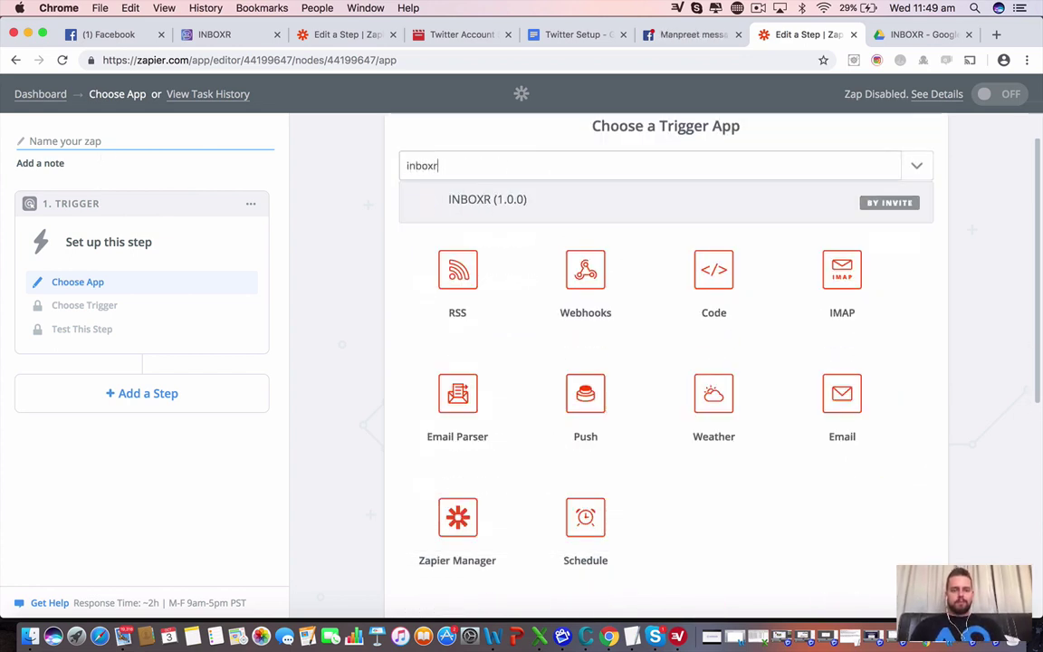
pyautogui.click(510, 215)
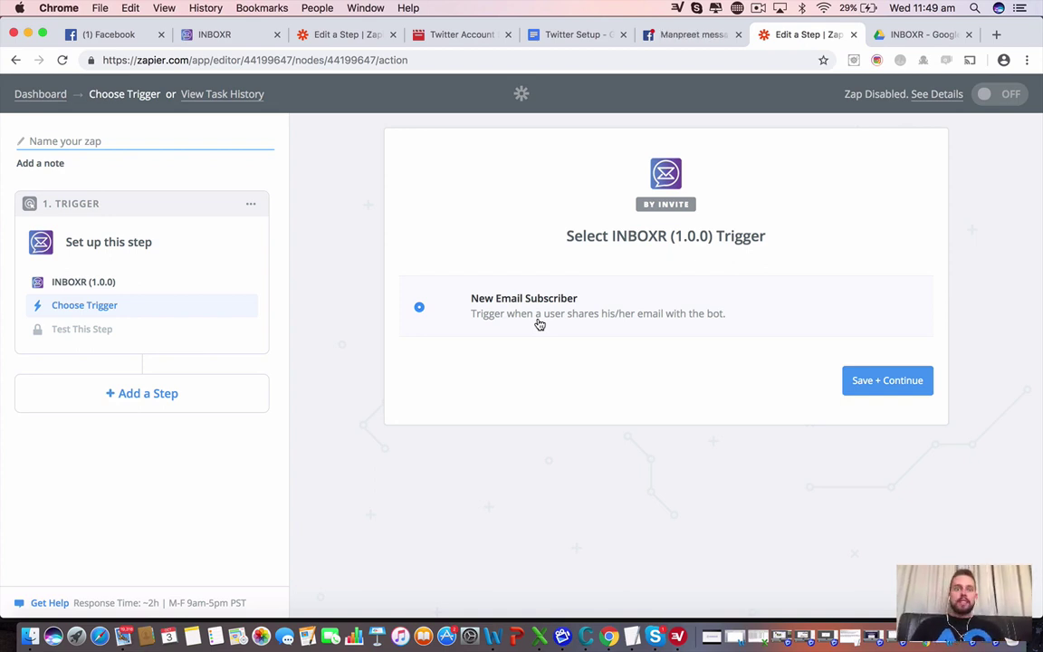
pyautogui.click(895, 382)
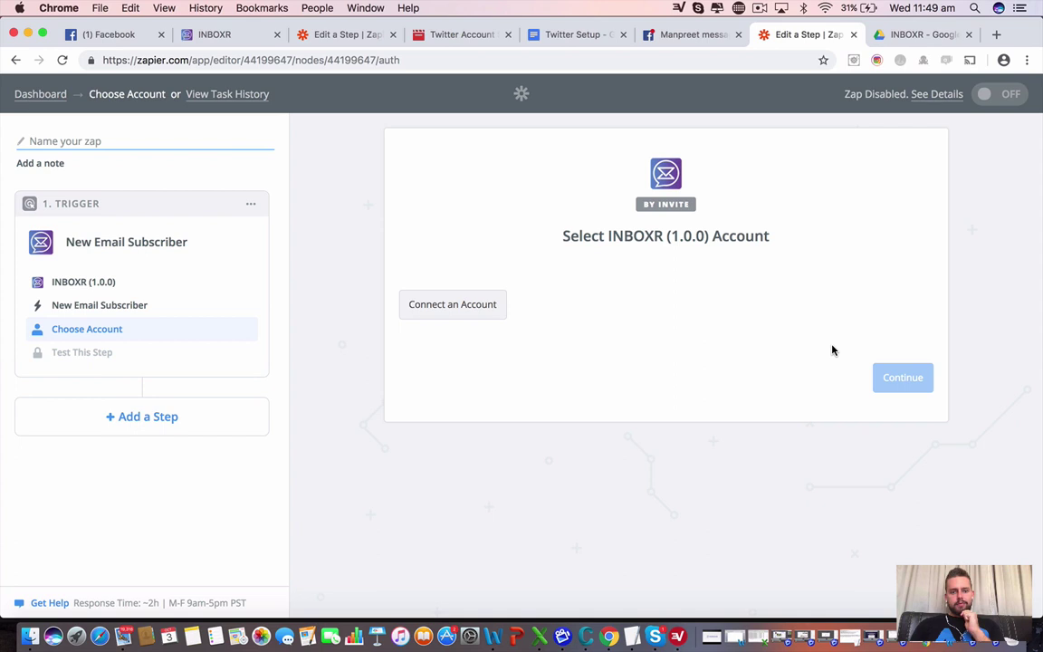
# - Start connecting an INBOXR account and paste the App Key from INBOXR into the form
pyautogui.click(477, 308)
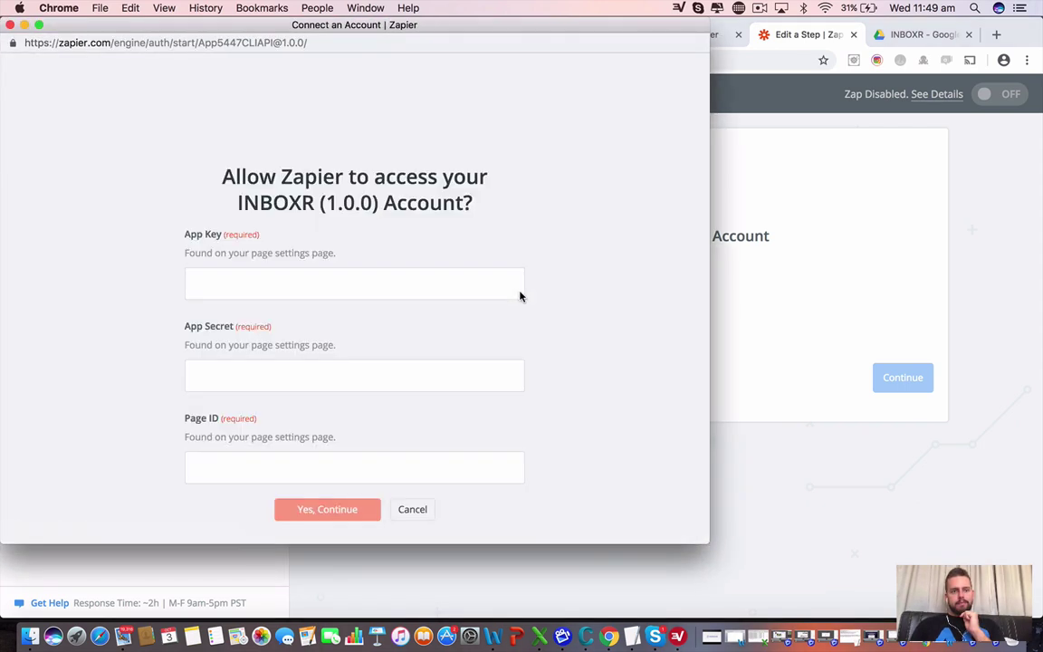
pyautogui.scroll(-1, 428, 290)
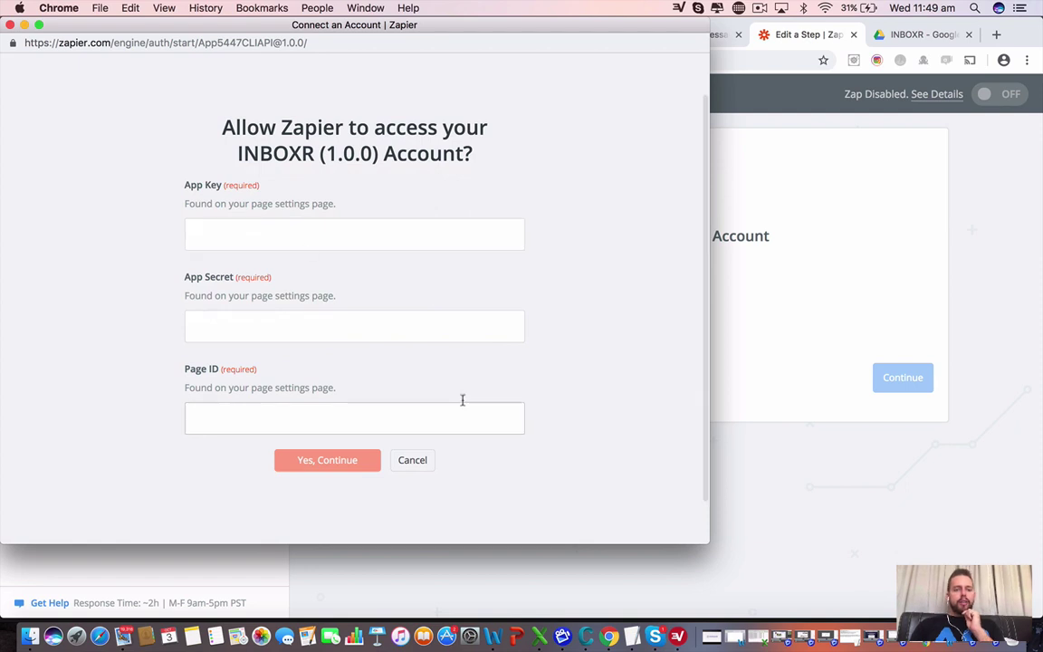
pyautogui.click(763, 208)
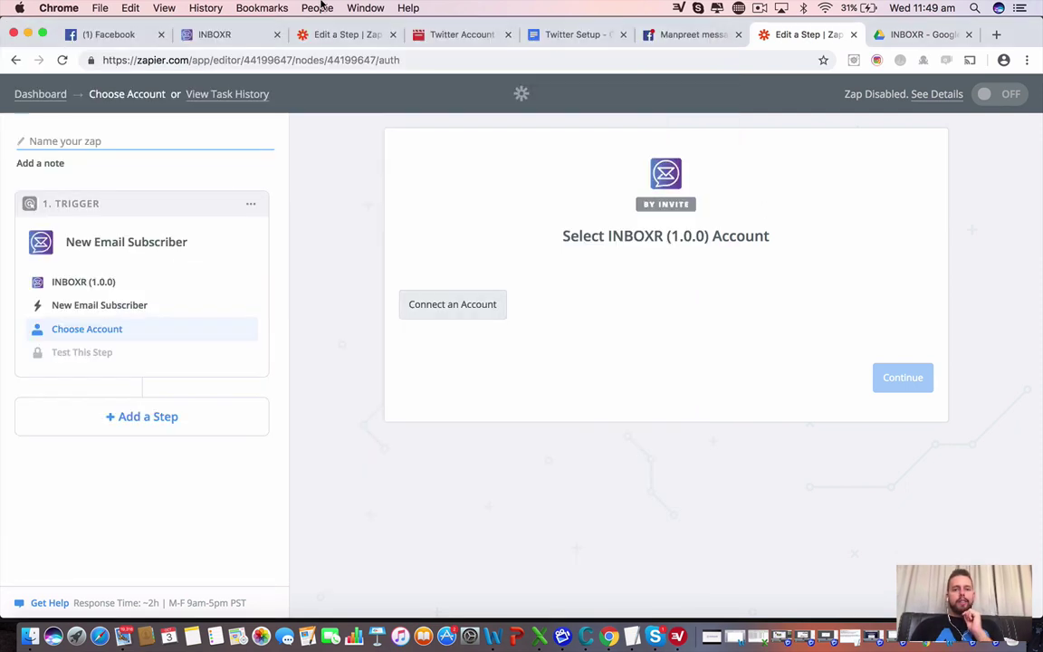
pyautogui.click(242, 36)
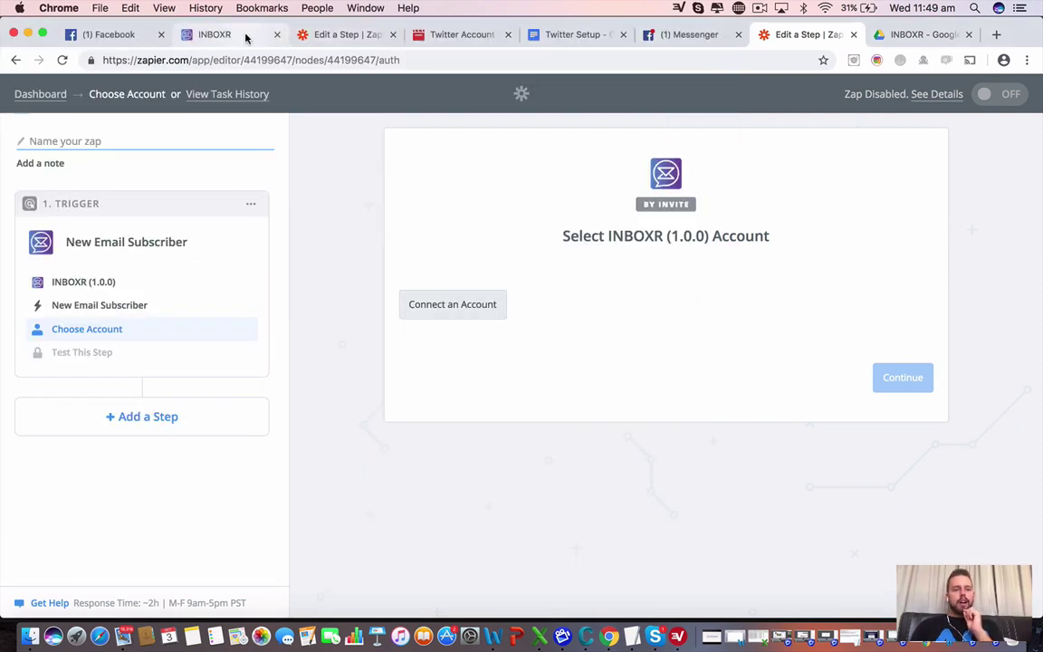
pyautogui.moveTo(416, 243); pyautogui.dragTo(235, 242)
pyautogui.press('super+c')
pyautogui.click(804, 35)
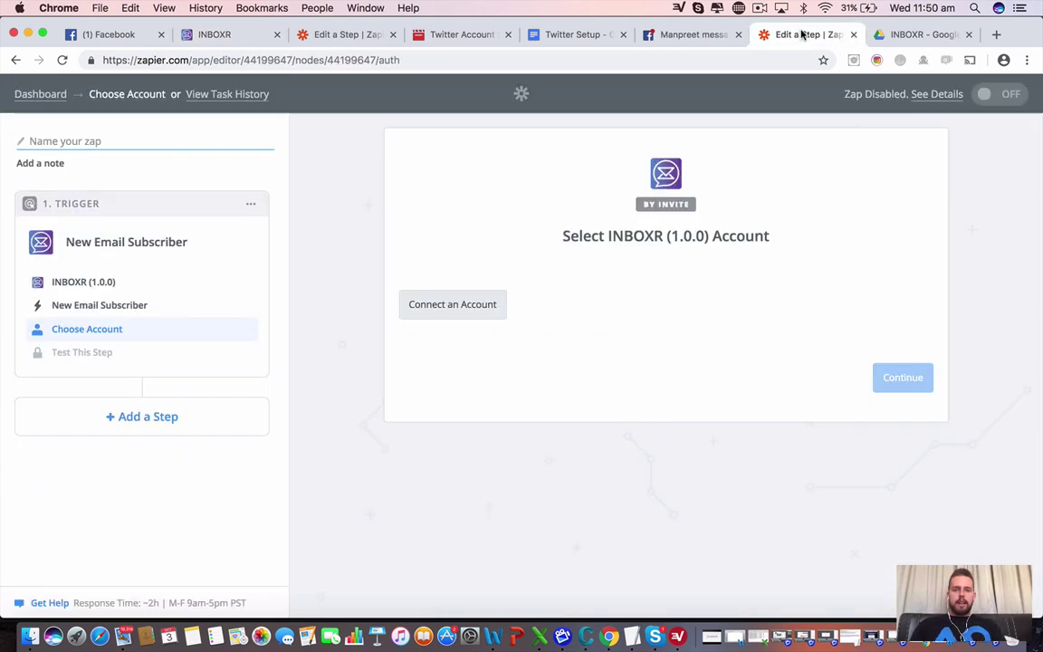
pyautogui.moveTo(1018, 35); pyautogui.dragTo(1022, 109)
pyautogui.click(613, 67)
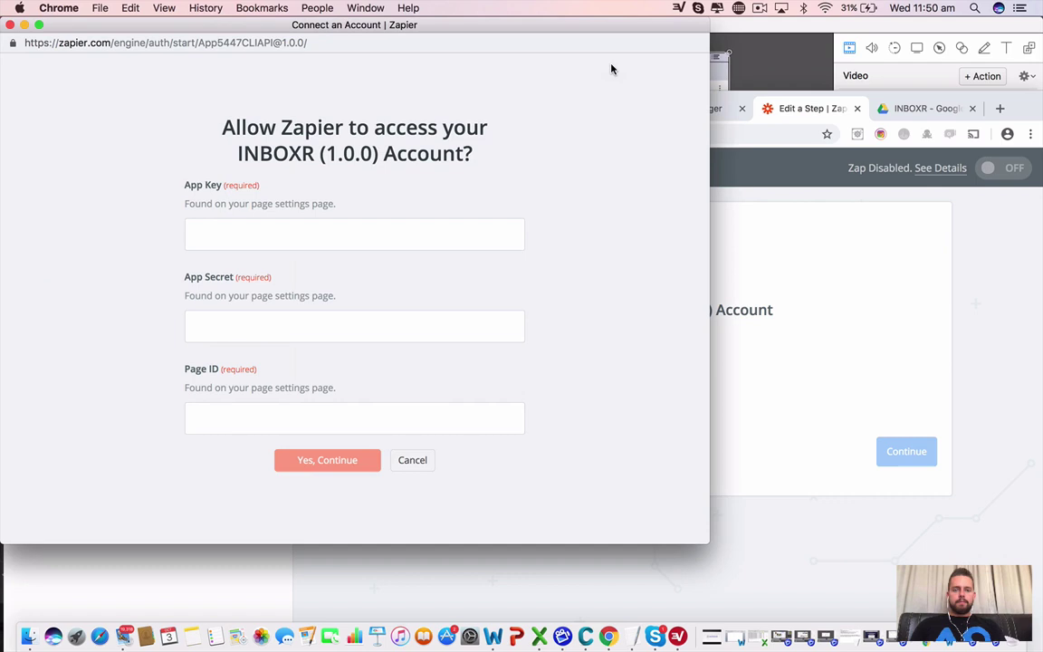
pyautogui.click(320, 227)
pyautogui.press('super+v')
# - Copy the App Secret from INBOXR into the connection form's App Secret field
pyautogui.click(901, 291)
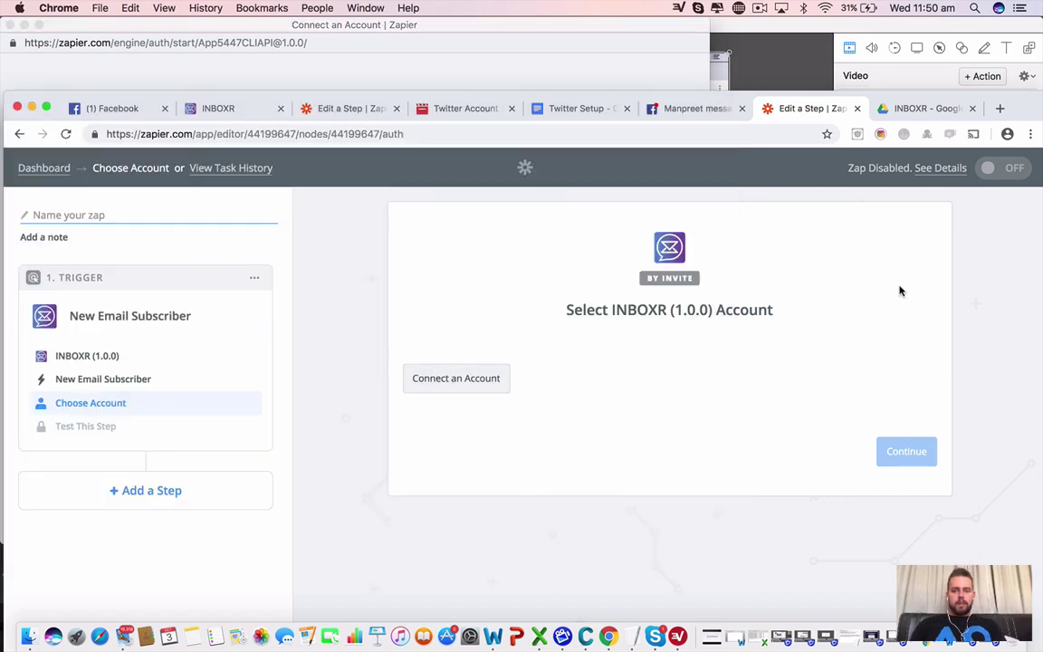
pyautogui.click(238, 114)
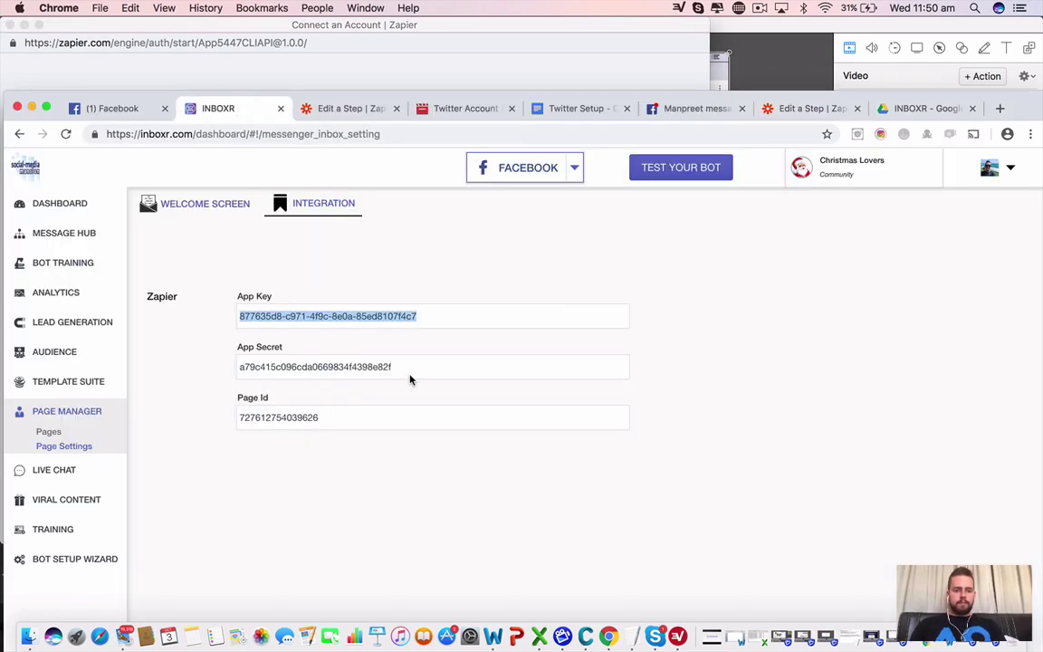
pyautogui.moveTo(410, 378); pyautogui.dragTo(233, 371)
pyautogui.press('super+c')
pyautogui.click(443, 46)
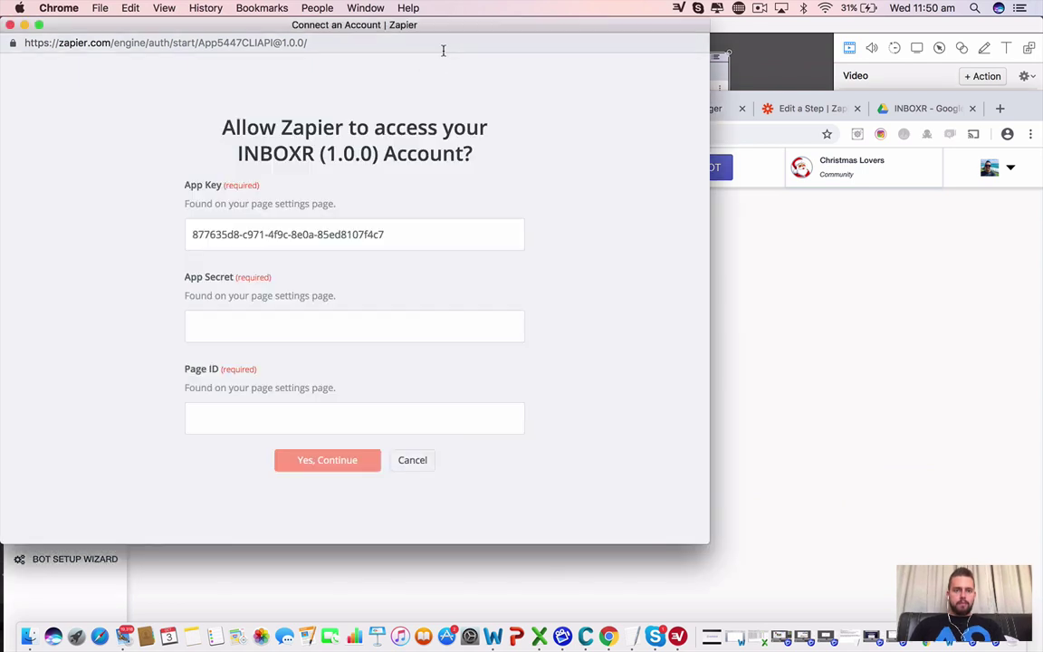
pyautogui.click(286, 330)
pyautogui.press('super+v')
# - Copy the Page ID into the form and submit the INBOXR connection
pyautogui.click(759, 322)
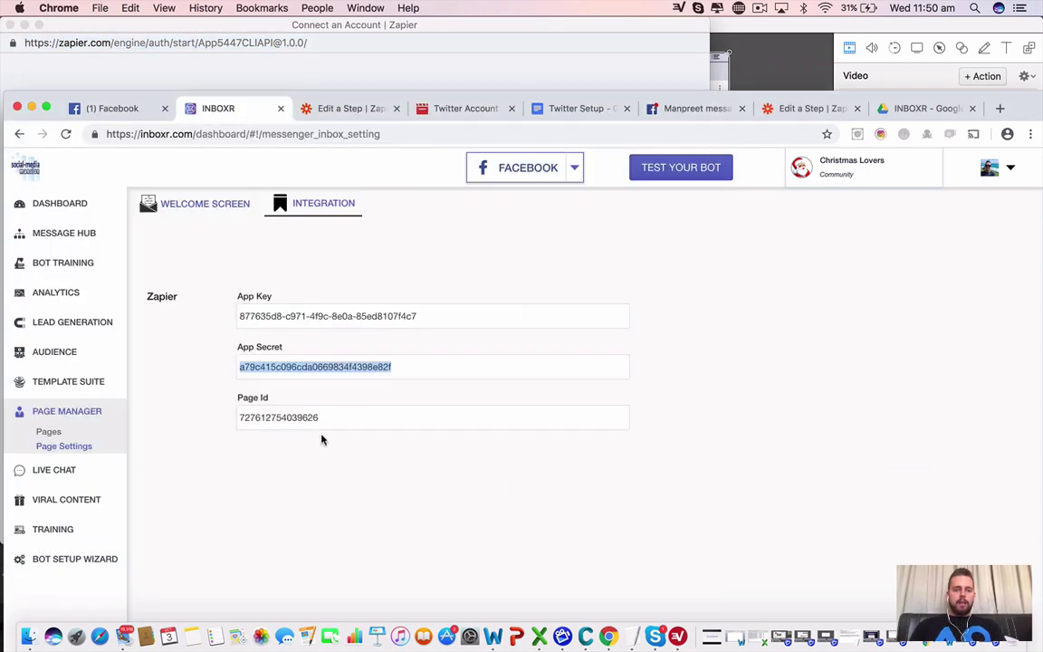
pyautogui.moveTo(319, 418); pyautogui.dragTo(231, 420)
pyautogui.press('super+c')
pyautogui.click(449, 30)
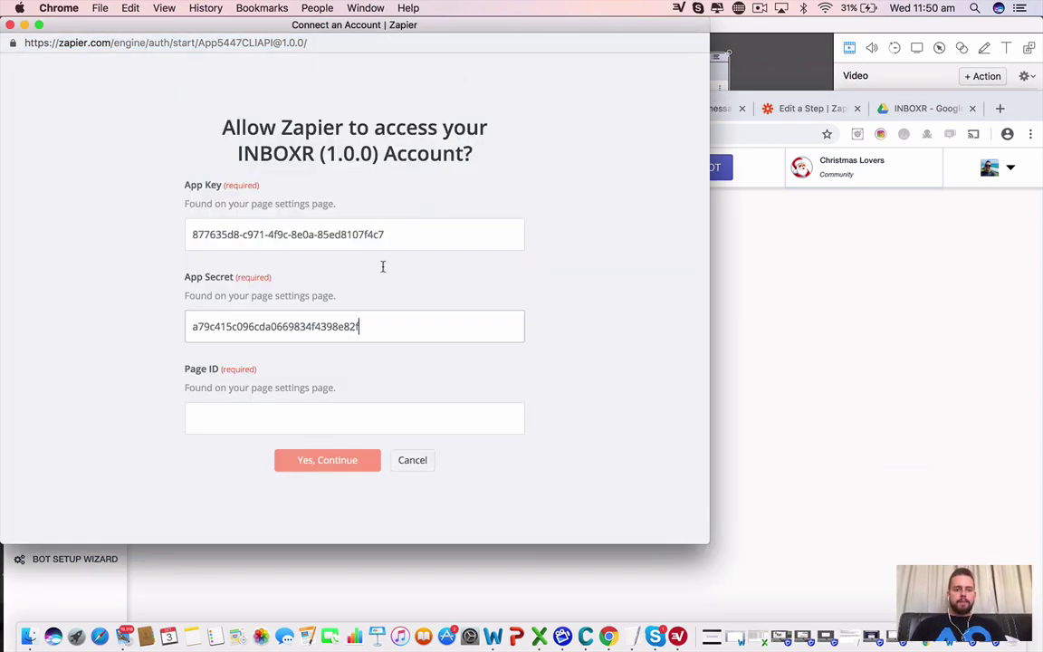
pyautogui.click(361, 422)
pyautogui.press('super+v')
pyautogui.click(347, 458)
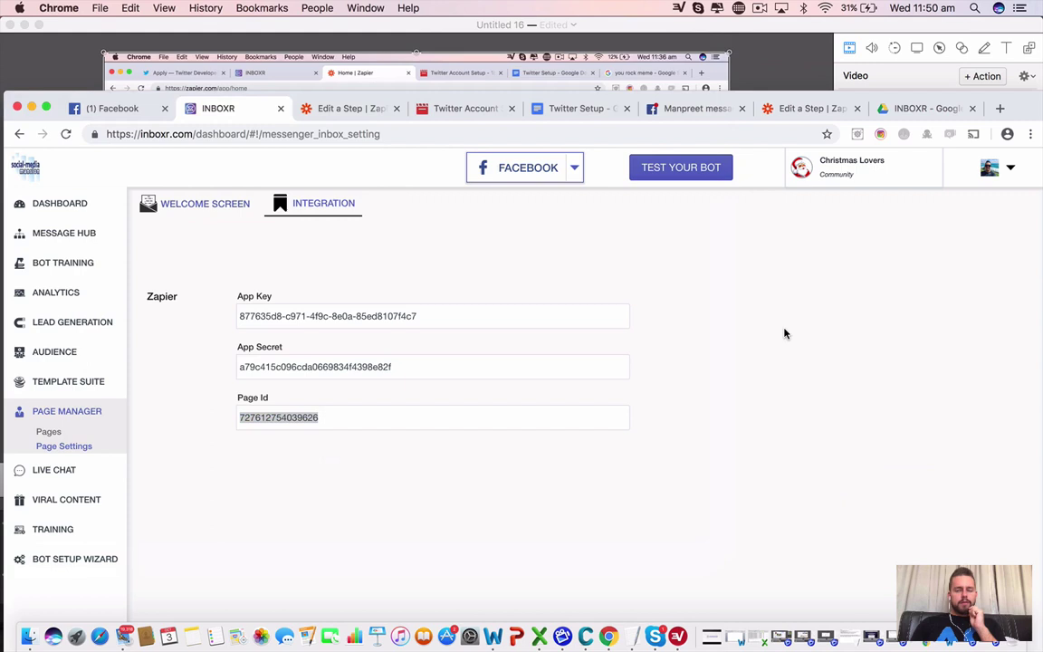
pyautogui.moveTo(1025, 104); pyautogui.dragTo(1021, 33)
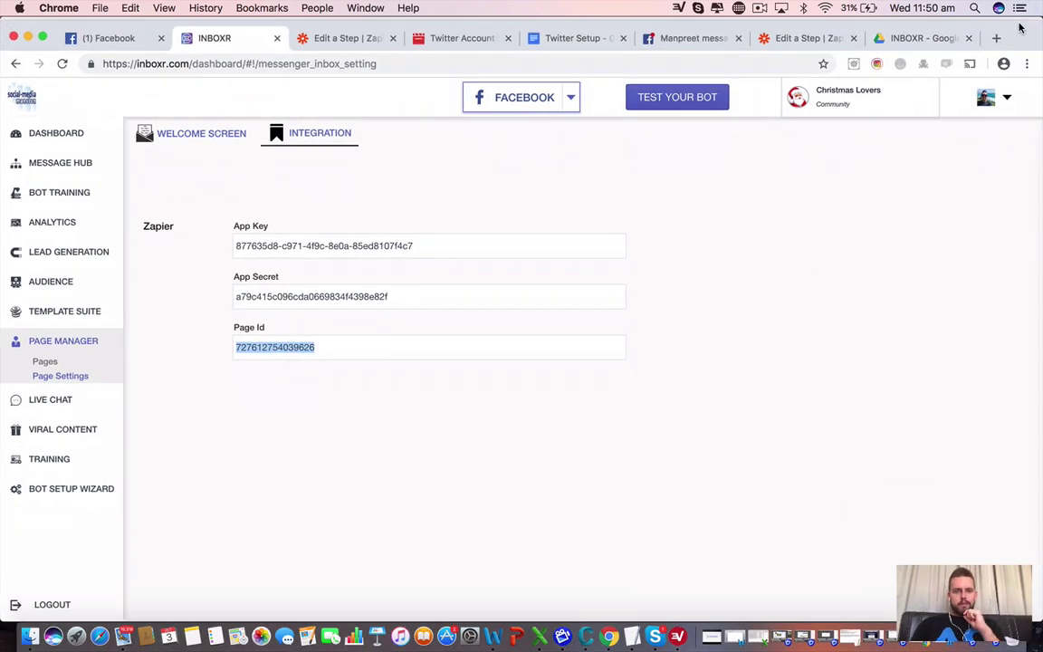
# - Save the connected INBOXR account, skip the trigger test and continue with the default sample
pyautogui.click(348, 42)
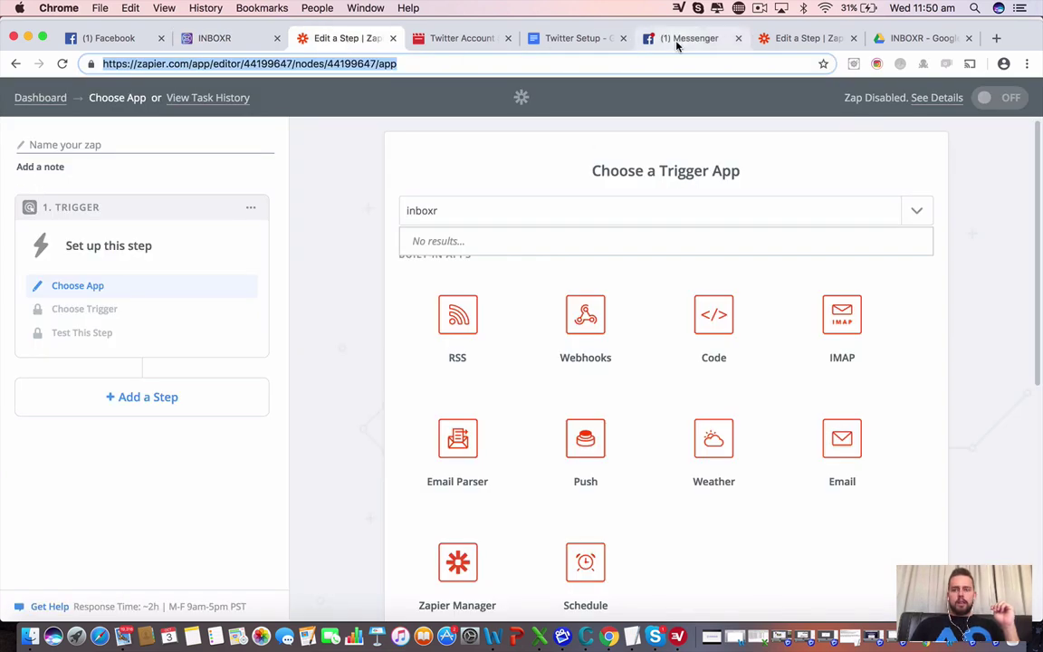
pyautogui.click(788, 38)
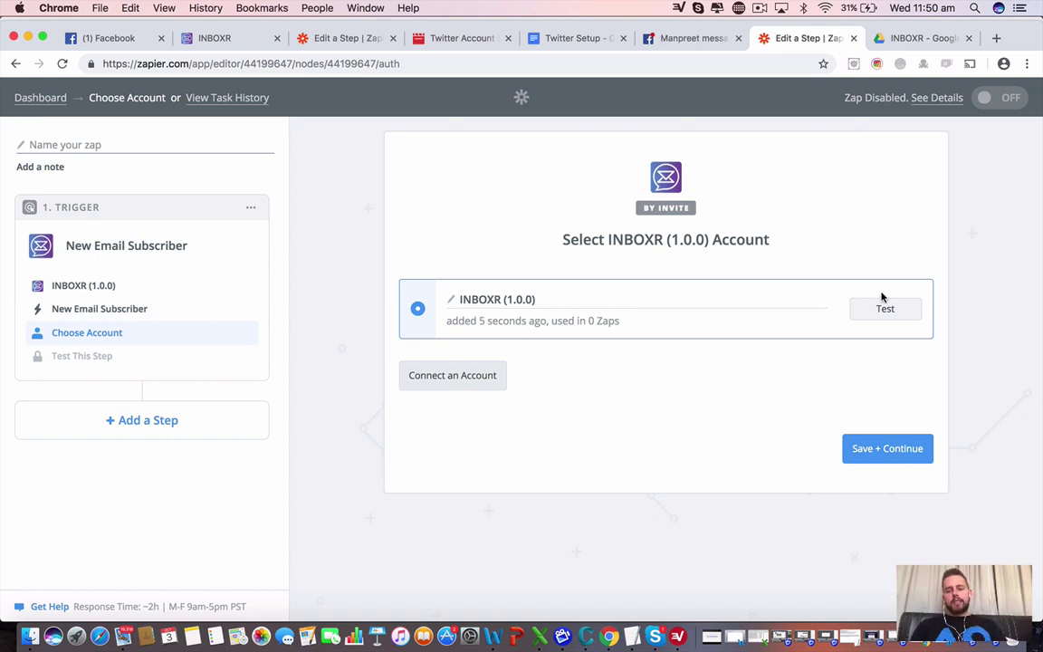
pyautogui.click(881, 450)
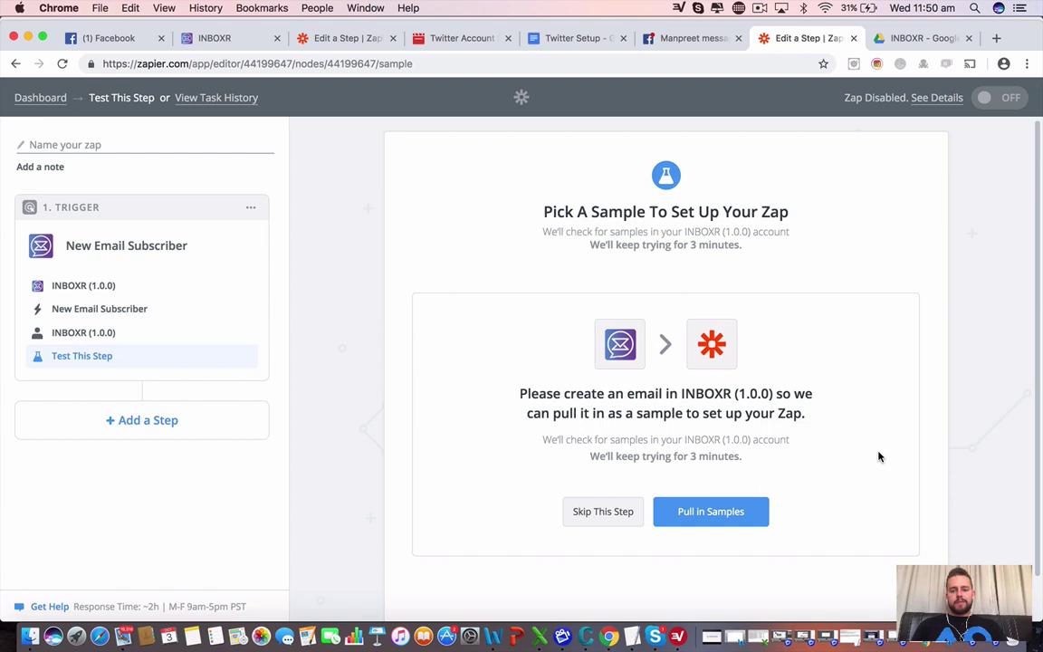
pyautogui.scroll(-2, 878, 456)
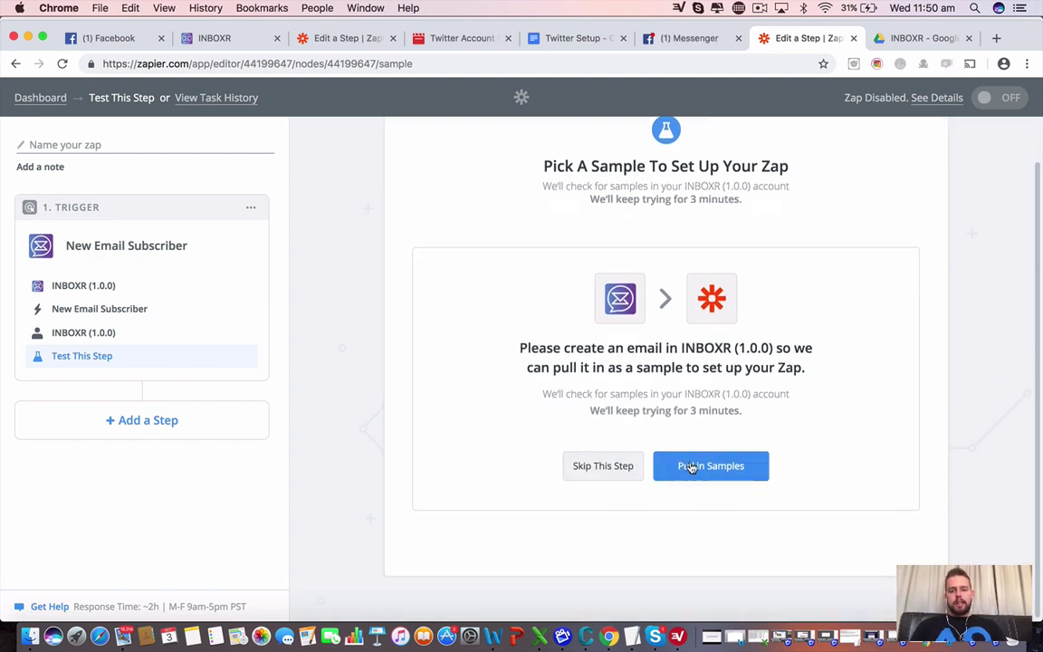
pyautogui.click(605, 466)
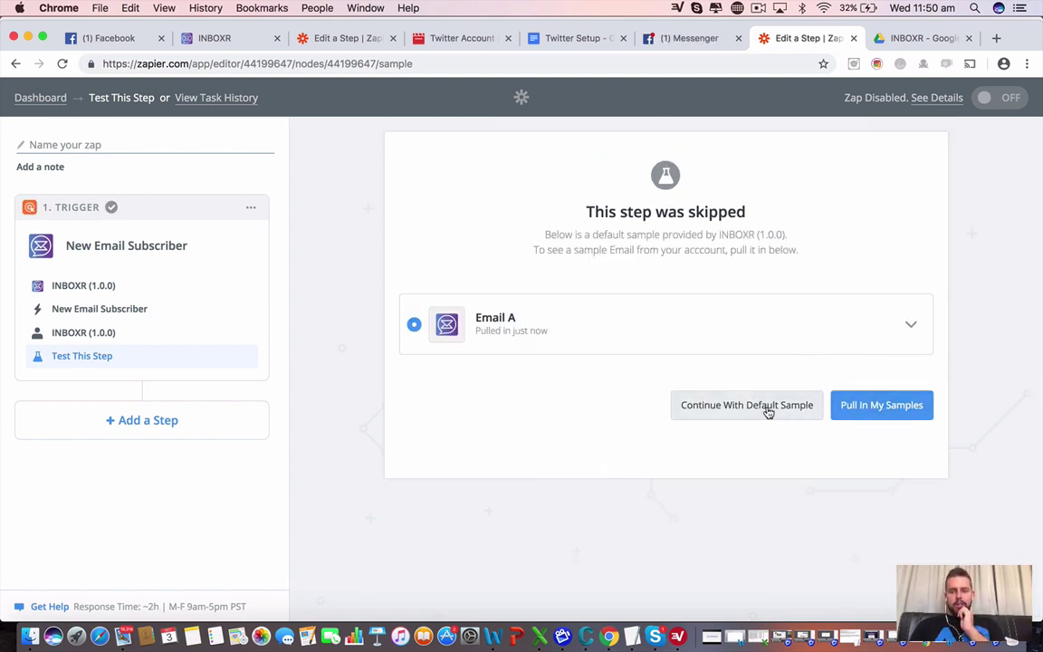
pyautogui.click(767, 411)
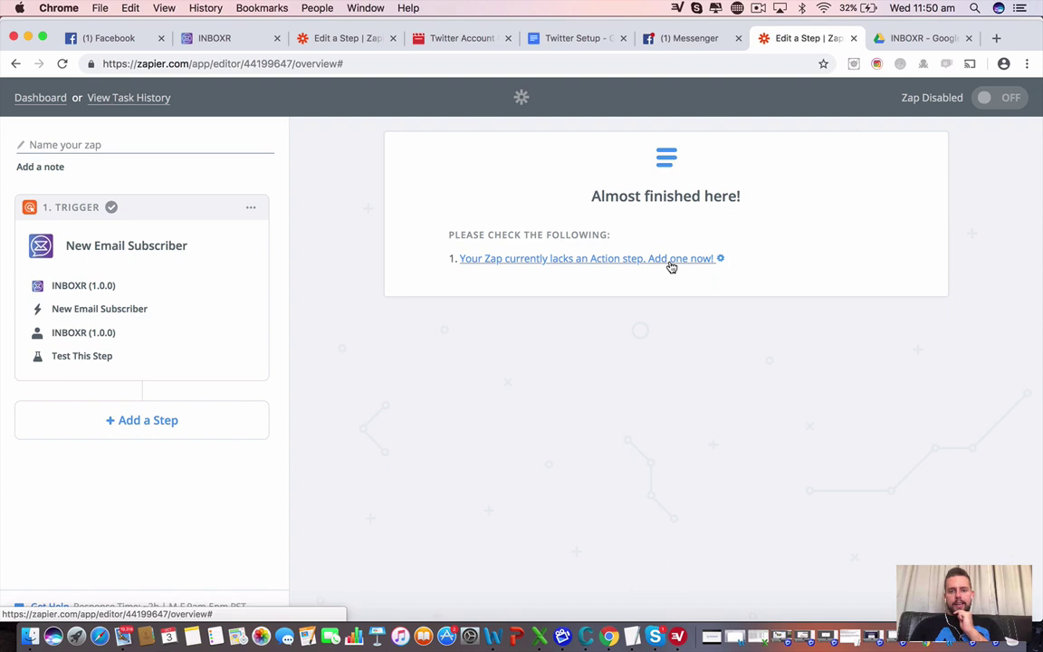
# - Add an AWeber action found by searching 'awe', choose Create Subscriber, and save
pyautogui.click(705, 263)
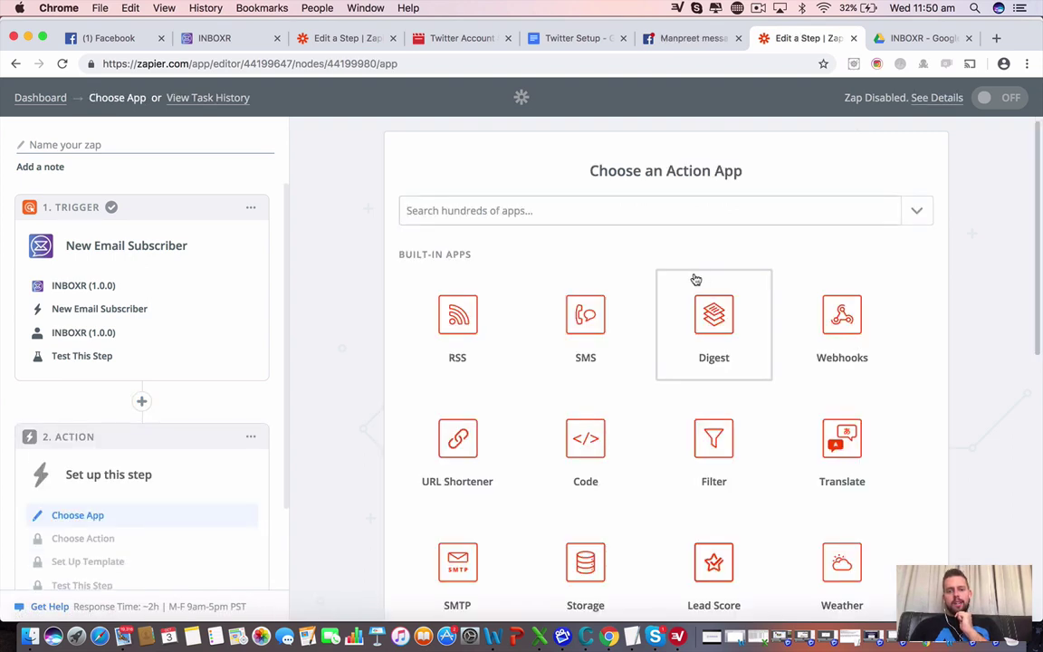
pyautogui.write('awe')
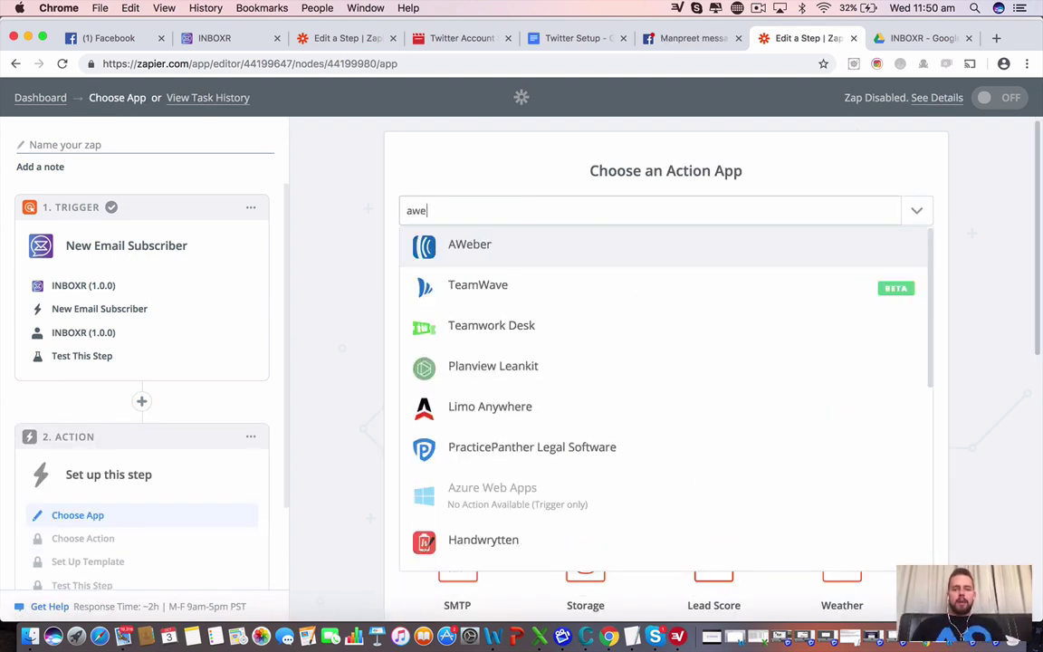
pyautogui.click(503, 244)
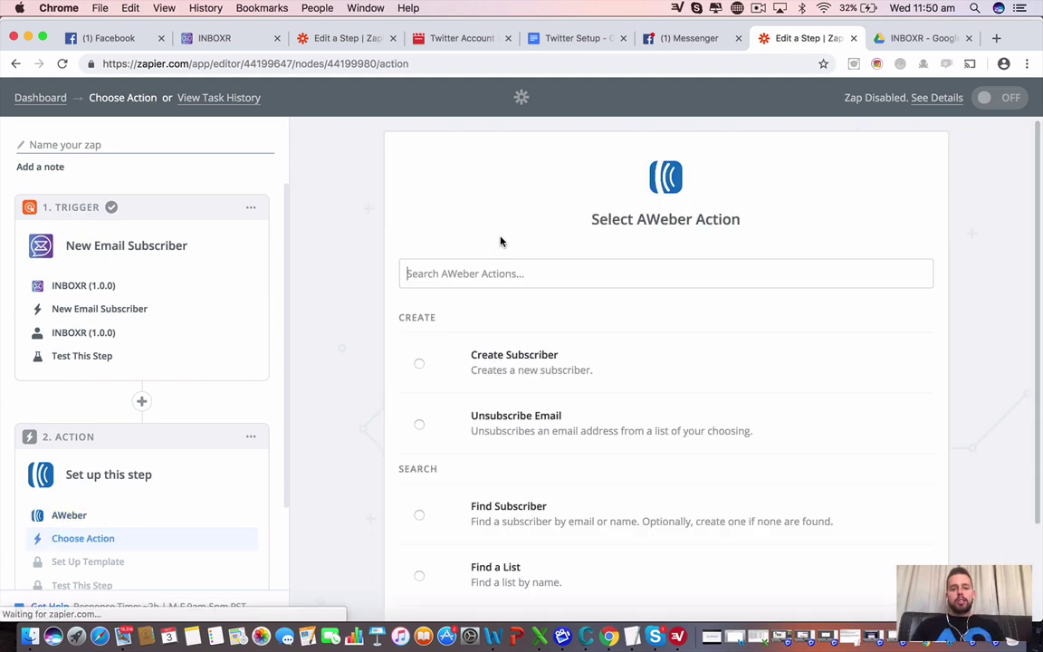
pyautogui.scroll(-2, 639, 301)
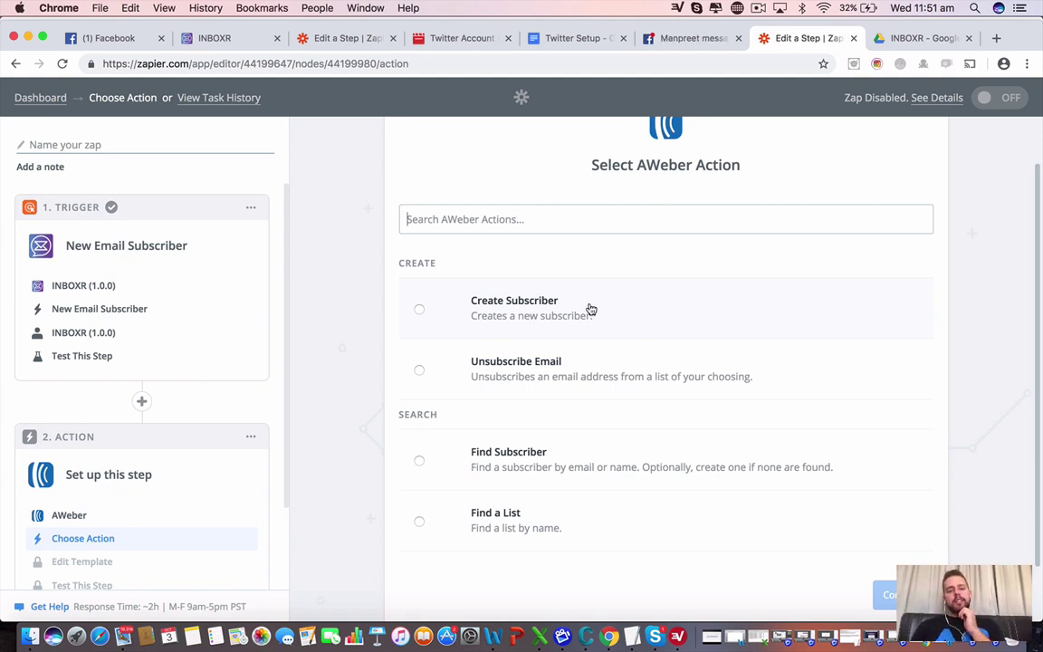
pyautogui.click(545, 312)
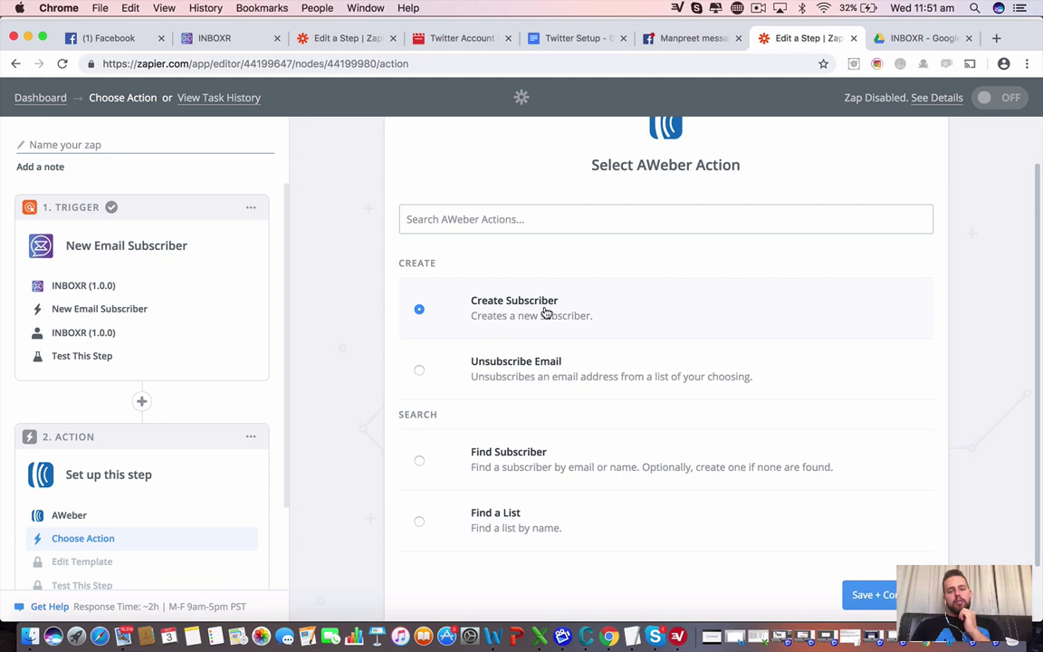
pyautogui.scroll(-2, 729, 464)
pyautogui.click(887, 532)
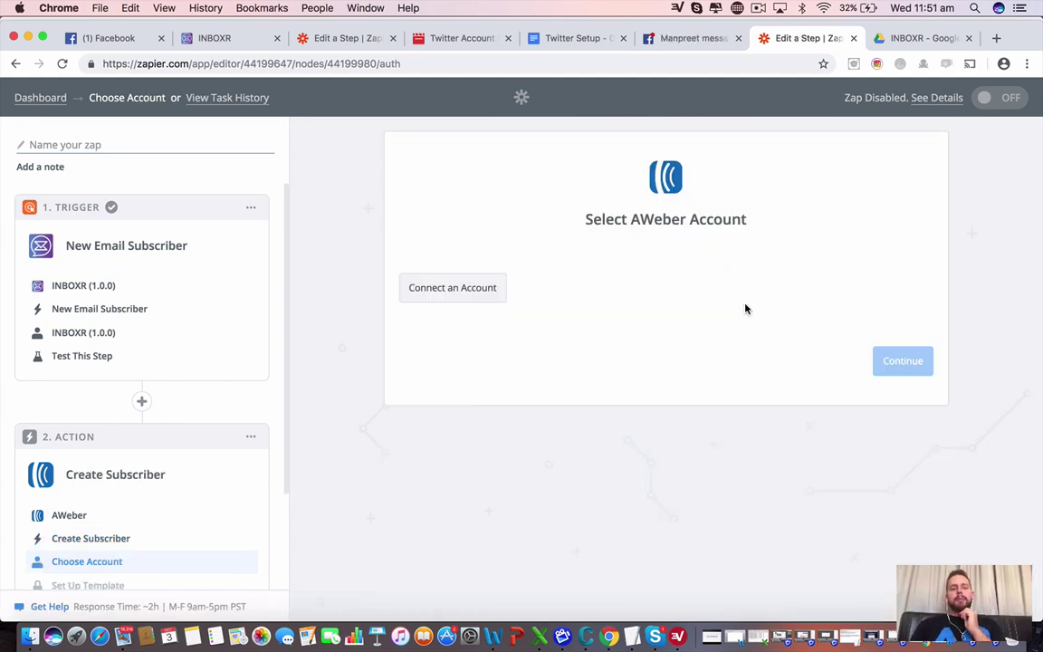
# - Authorize an AWeber account in the popup and save it to reach the subscriber form
pyautogui.click(492, 287)
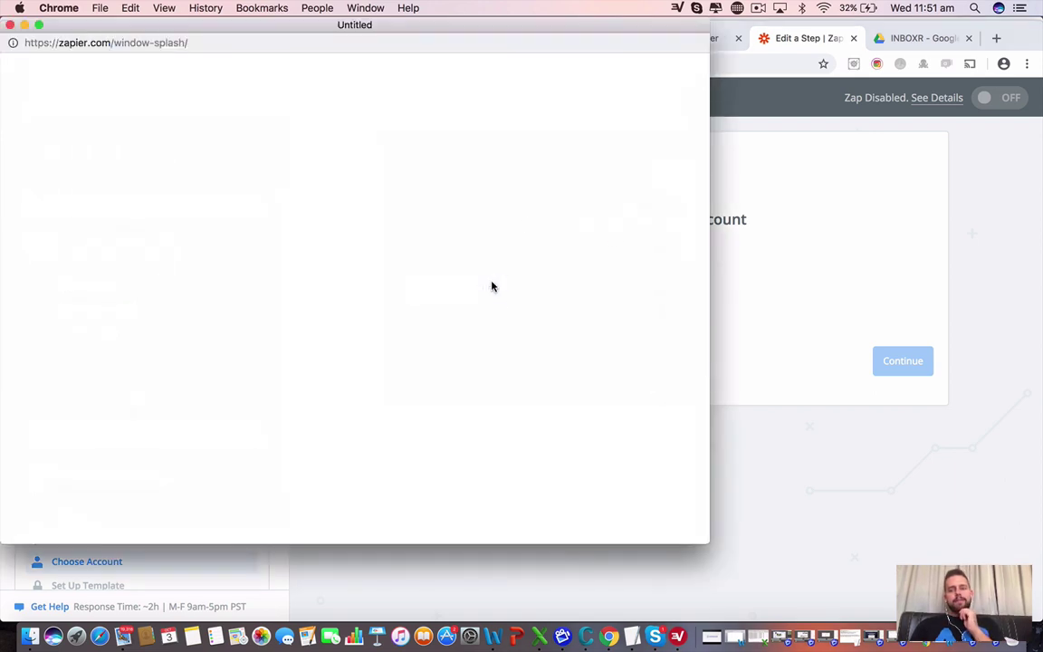
pyautogui.click(758, 7)
pyautogui.click(772, 52)
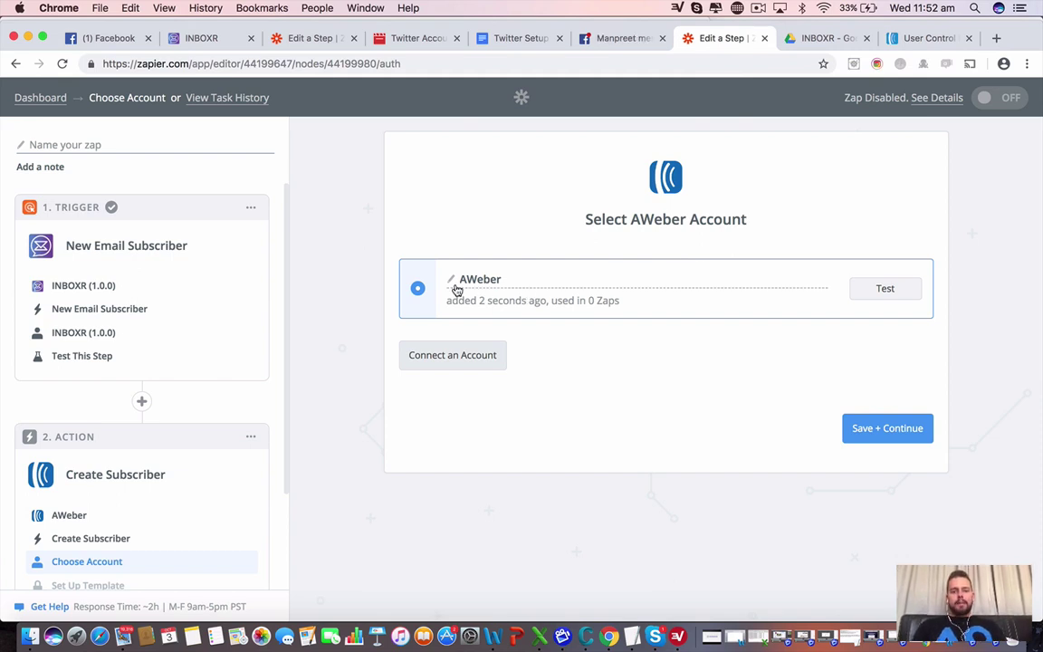
pyautogui.click(862, 432)
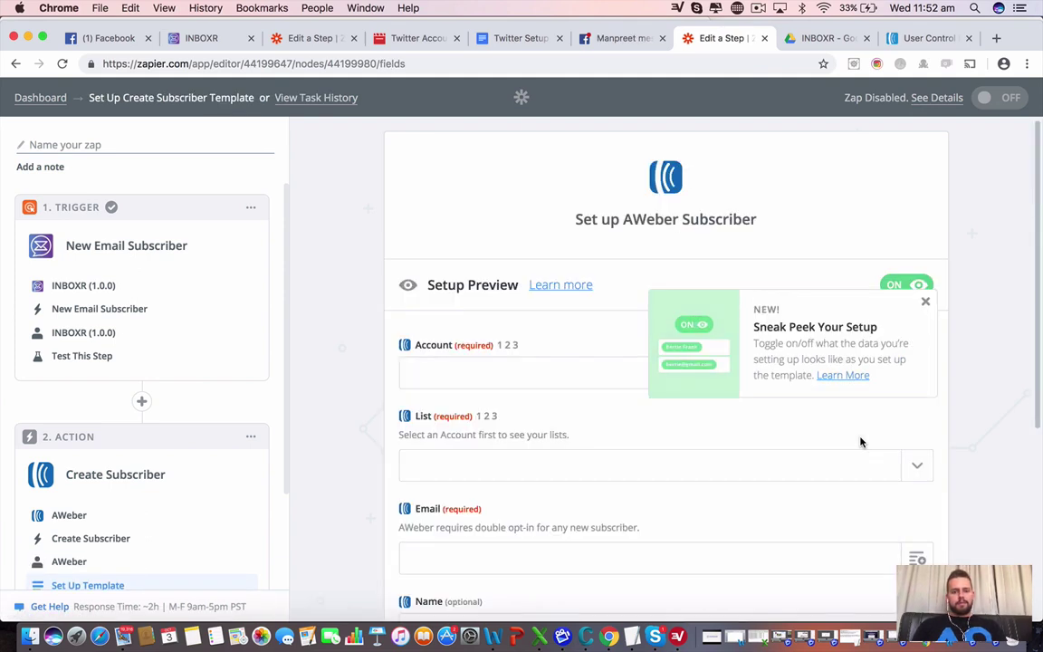
# - Check the AWeber List dropdown, which shows no lists, and close it
pyautogui.scroll(-3, 807, 440)
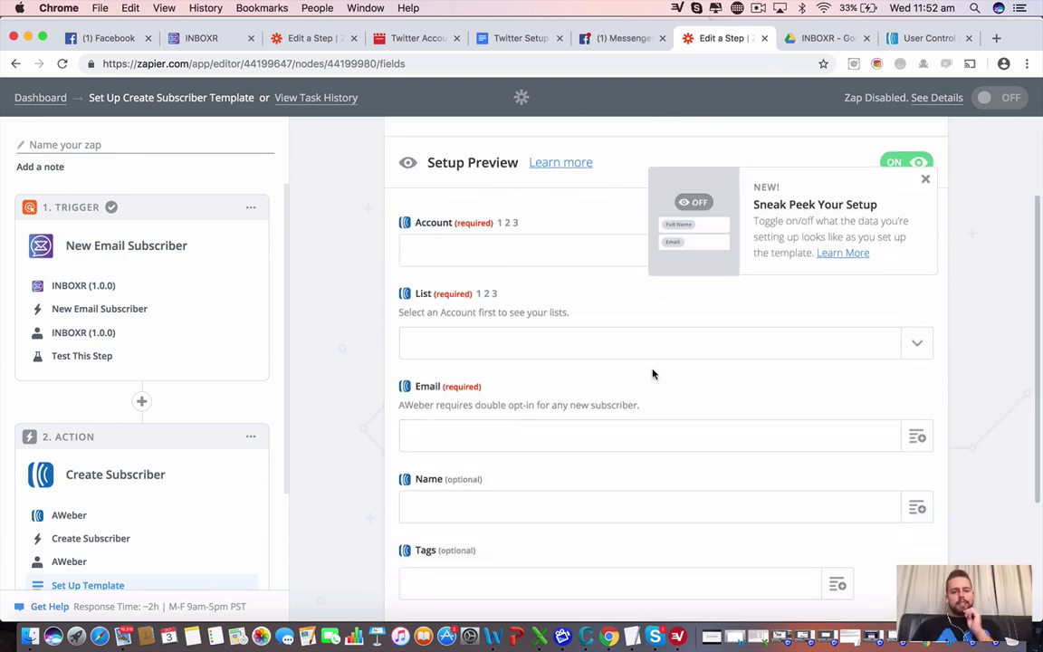
pyautogui.click(706, 350)
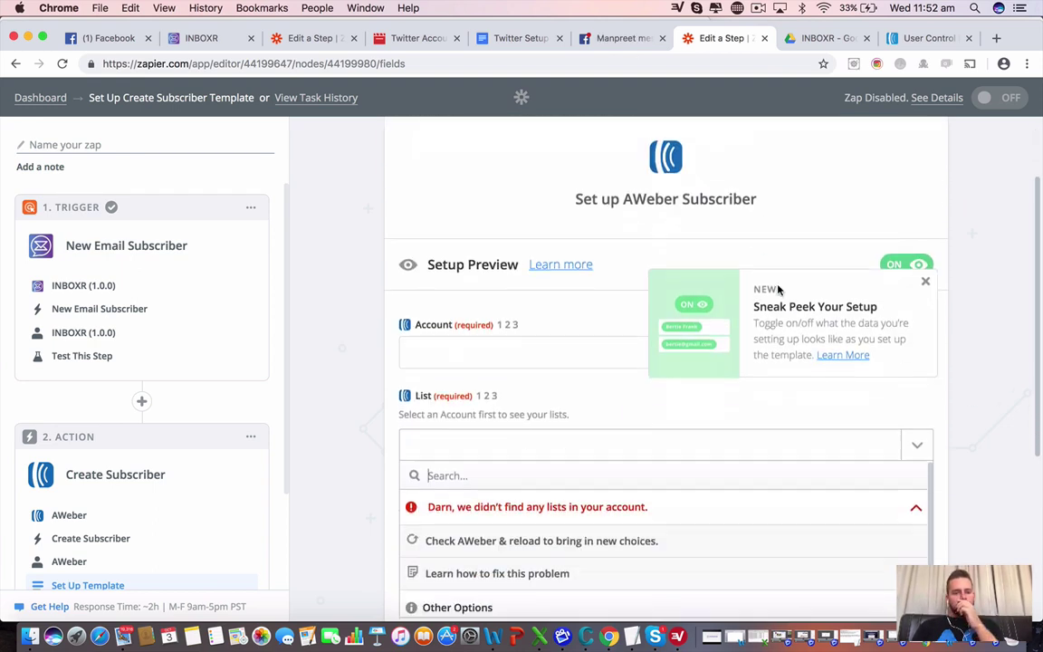
pyautogui.scroll(-4, 726, 443)
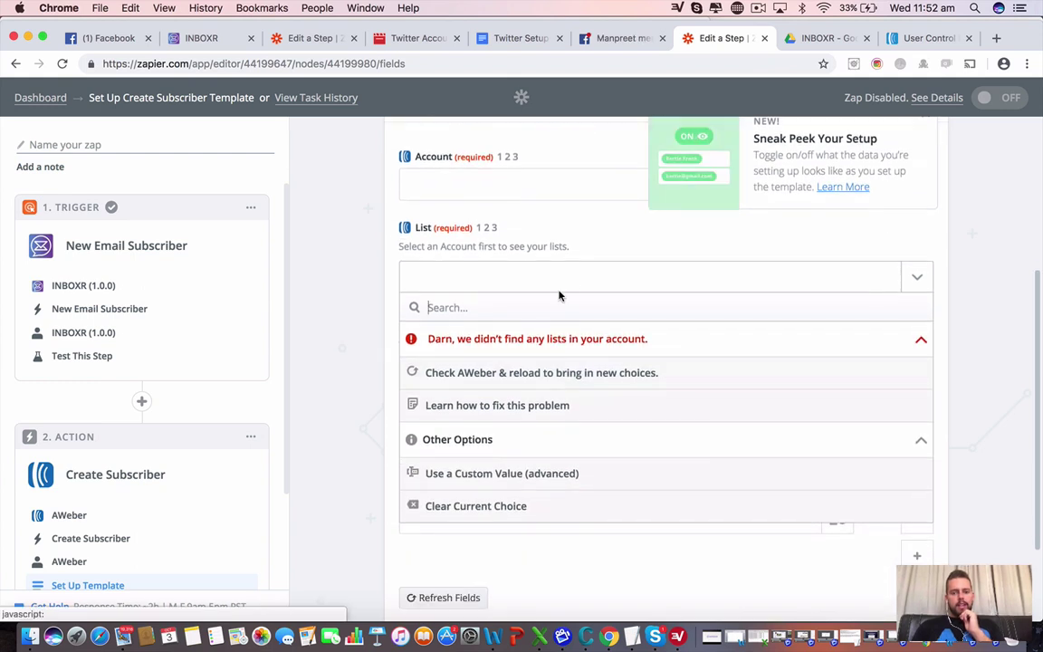
pyautogui.click(806, 256)
# - Dismiss the Sneak Peek tip over the AWeber subscriber form
pyautogui.scroll(-2, 805, 253)
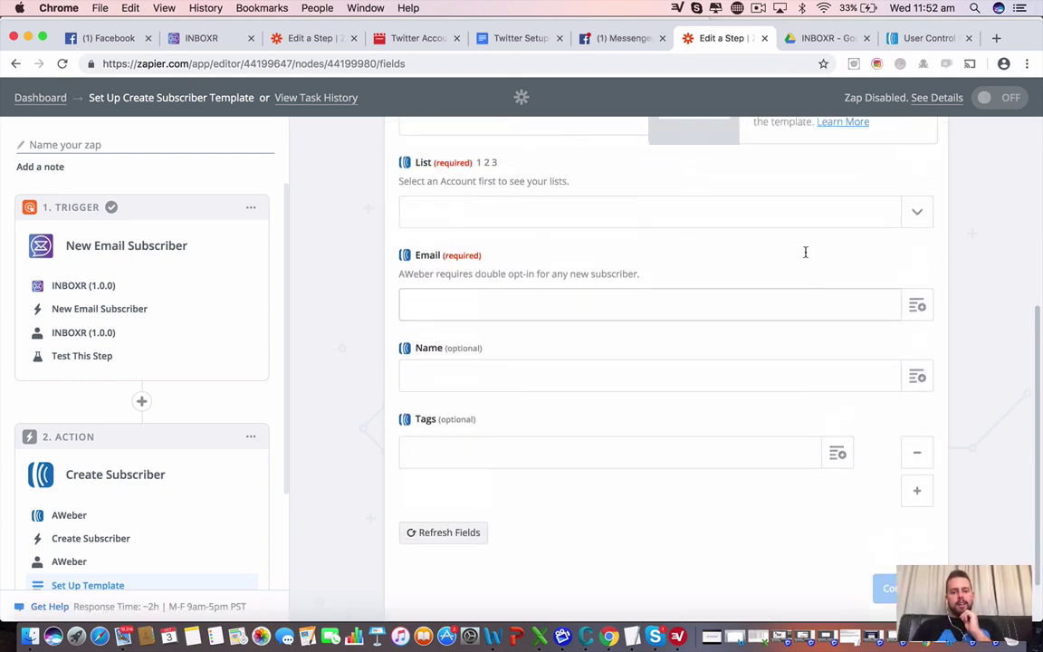
pyautogui.scroll(5, 805, 252)
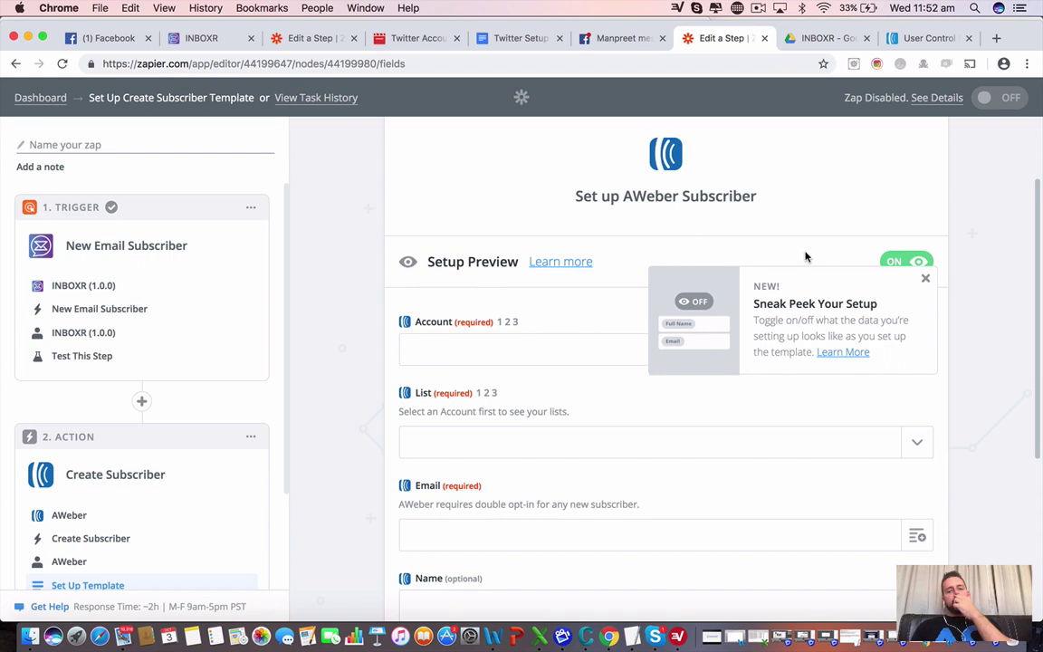
pyautogui.scroll(1, 806, 257)
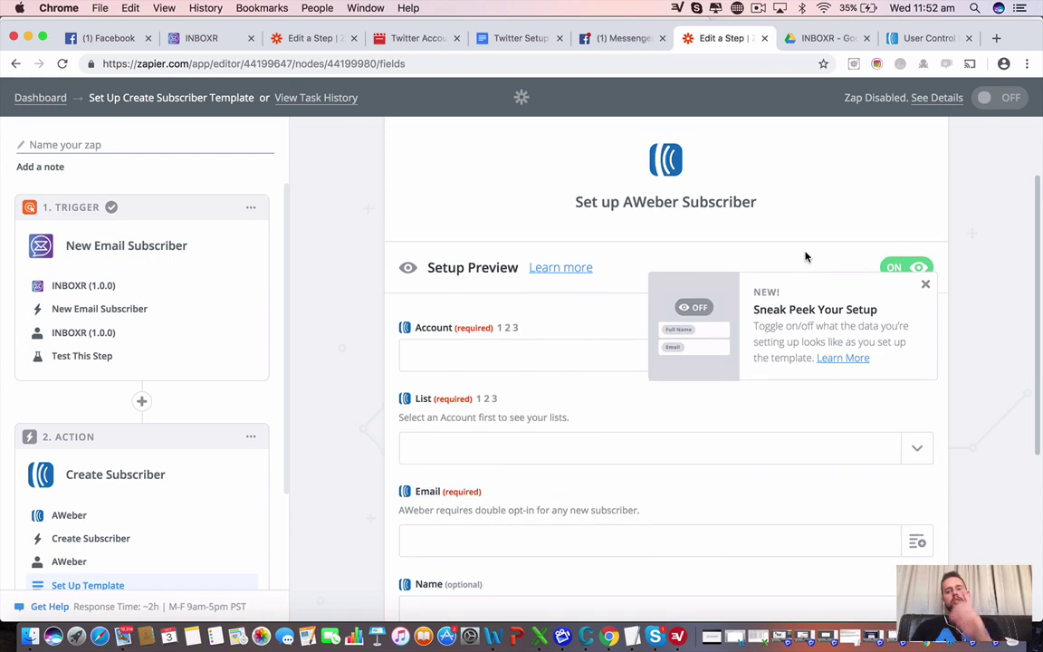
pyautogui.click(927, 286)
pyautogui.scroll(-1, 722, 293)
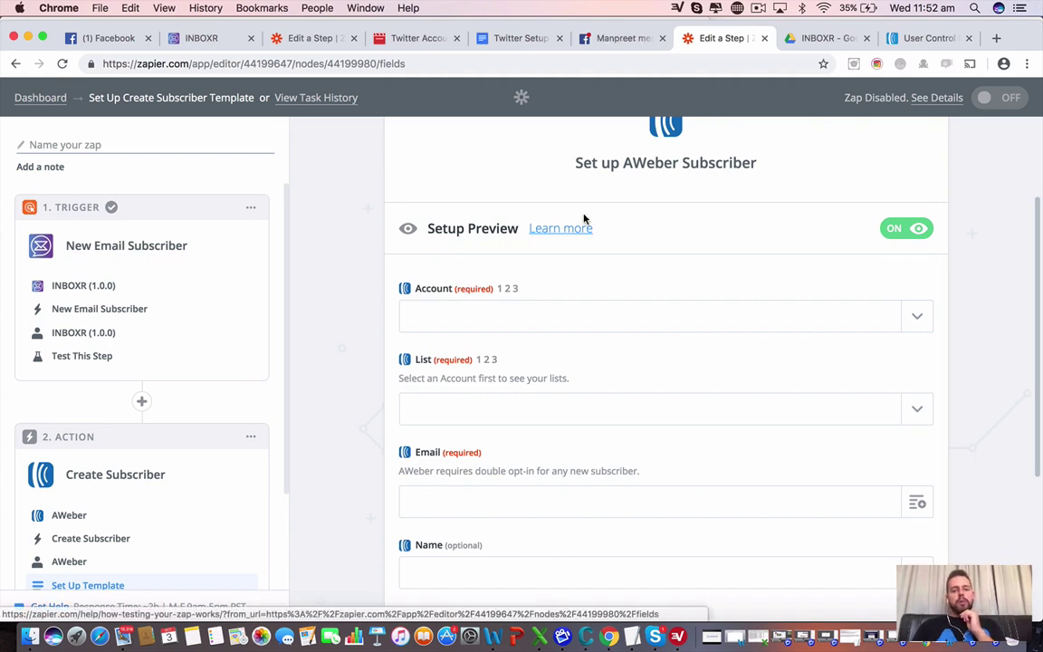
pyautogui.scroll(-5, 582, 216)
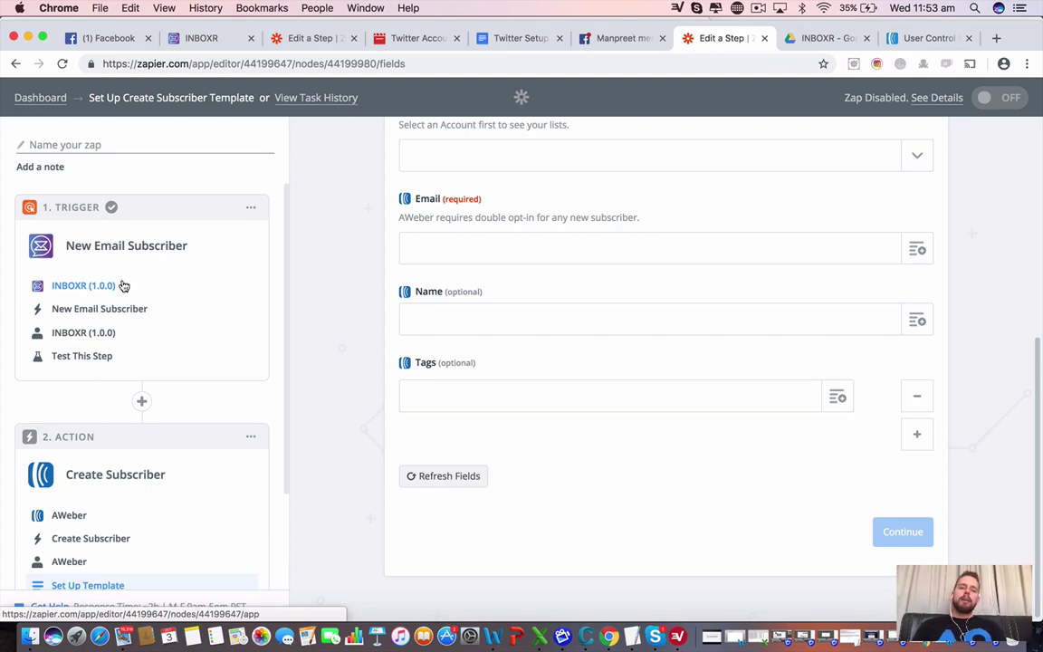
pyautogui.scroll(5, 535, 243)
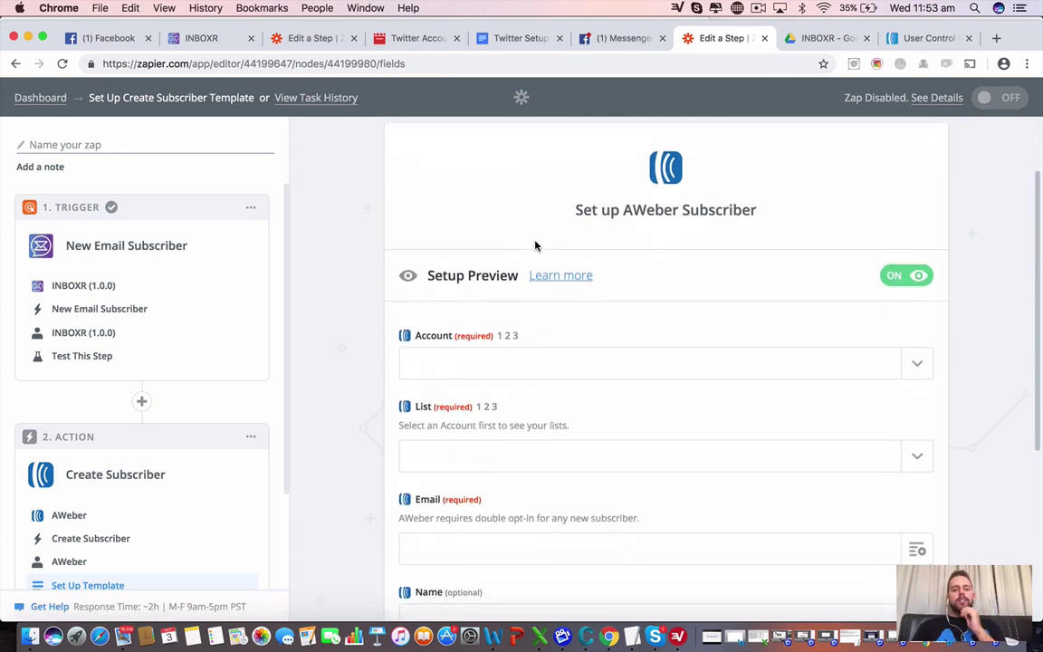
pyautogui.scroll(-2, 507, 258)
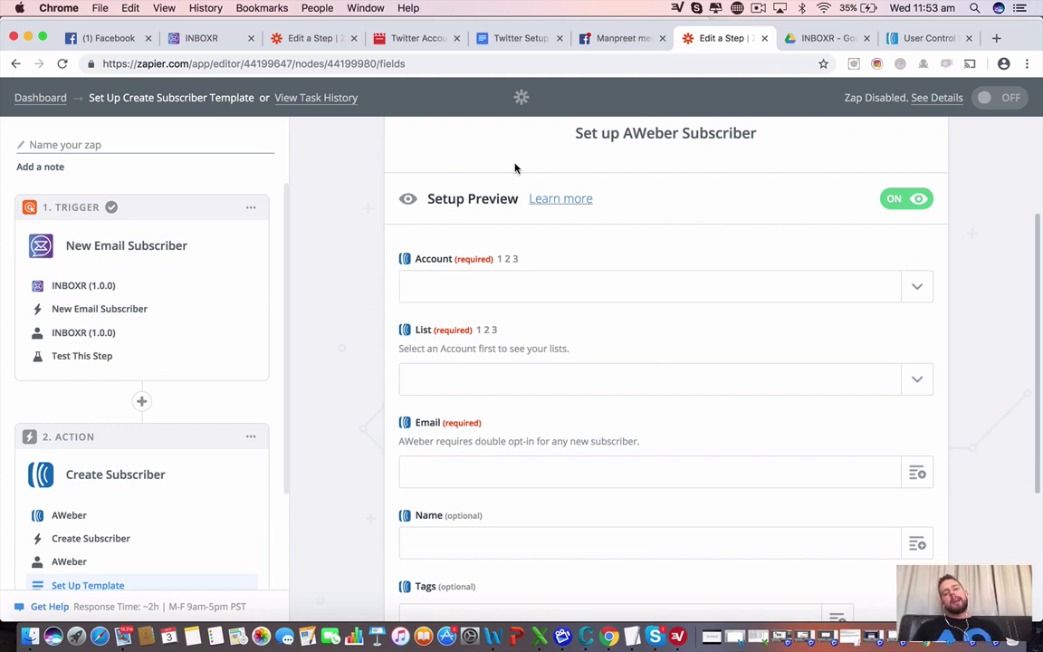
pyautogui.scroll(-5, 515, 164)
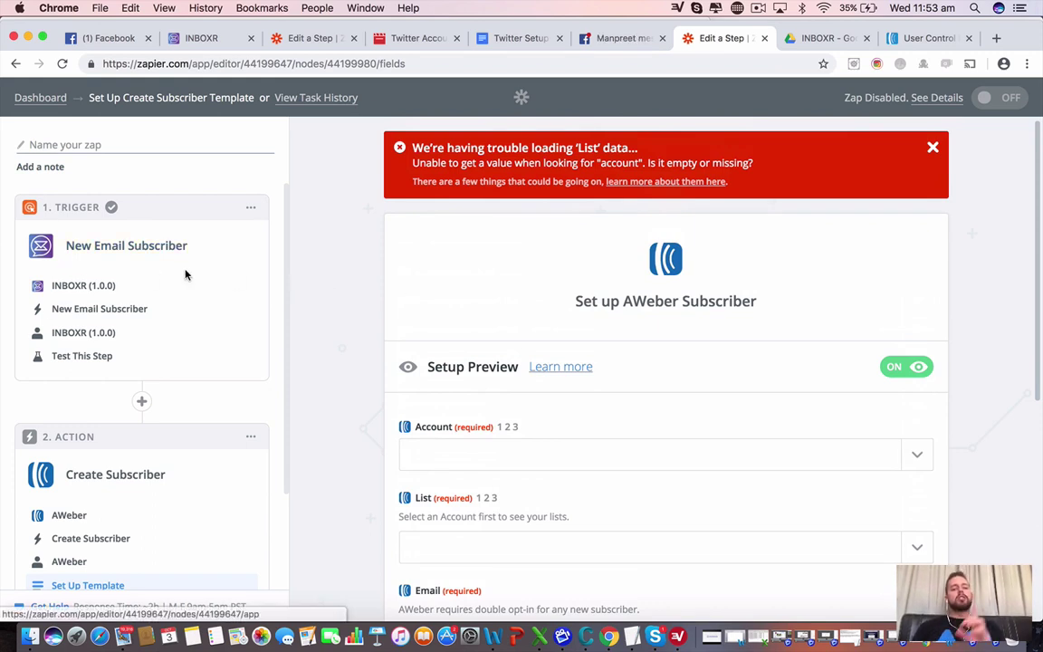
pyautogui.scroll(-5, 381, 319)
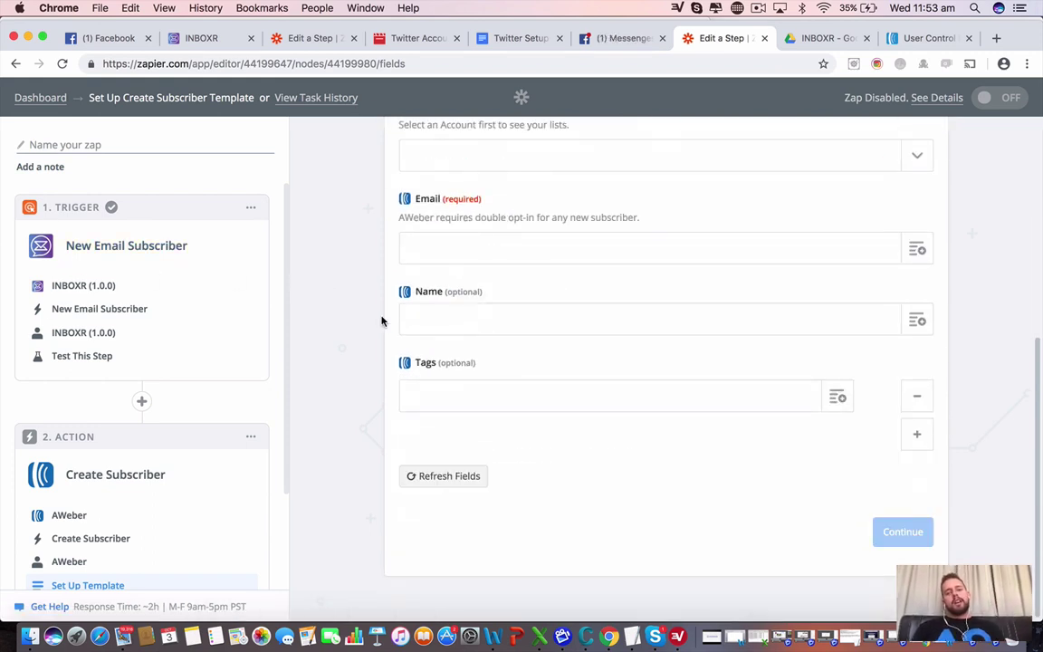
pyautogui.scroll(5, 381, 319)
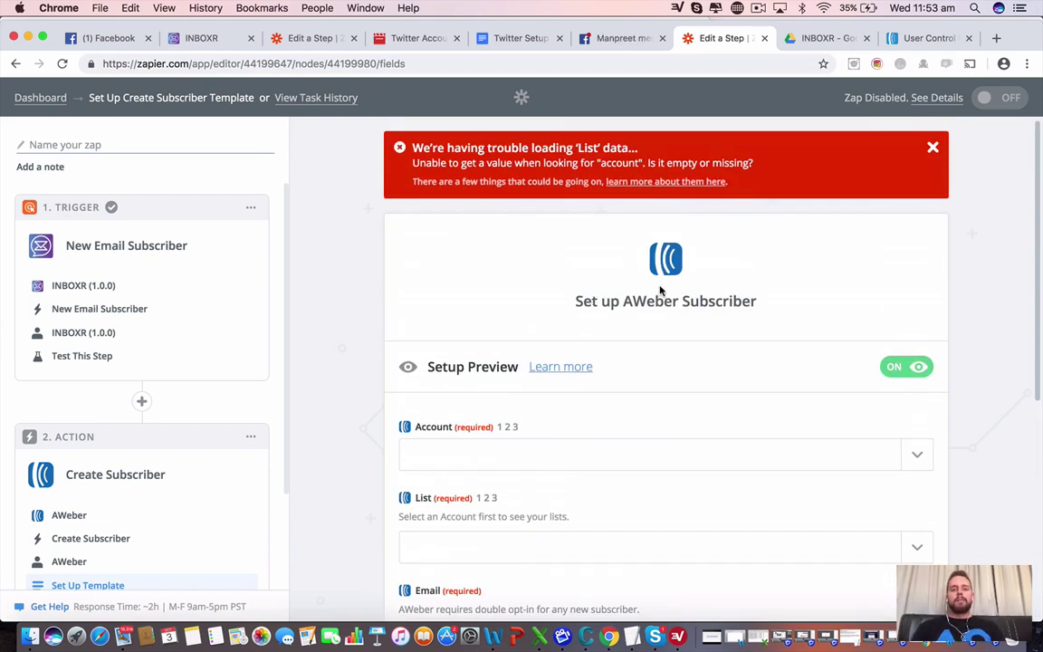
pyautogui.scroll(-8, 661, 291)
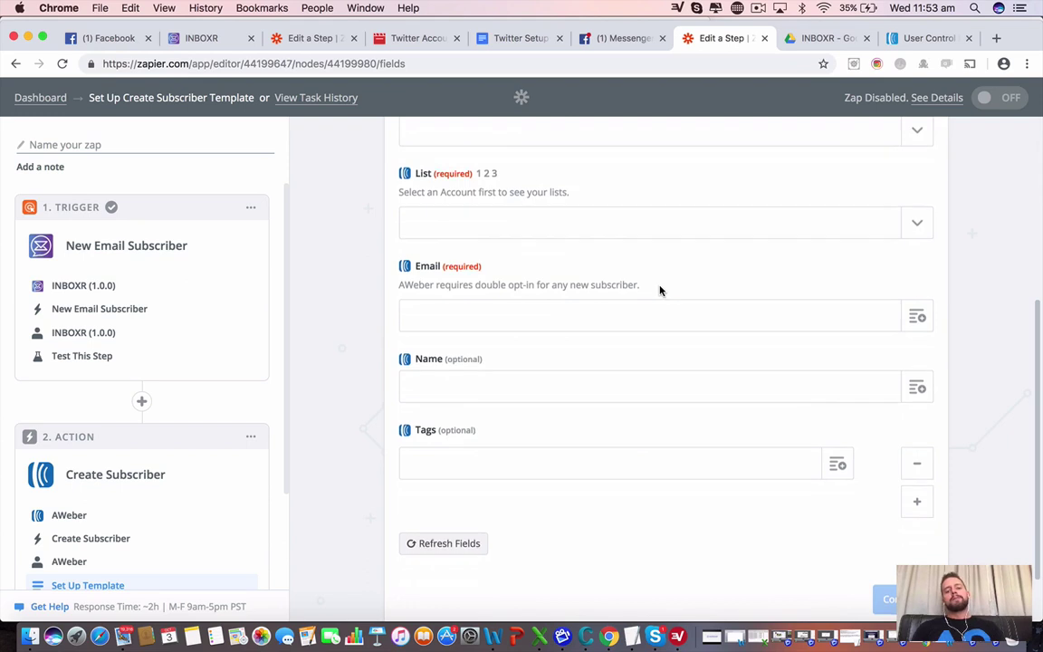
pyautogui.click(759, 8)
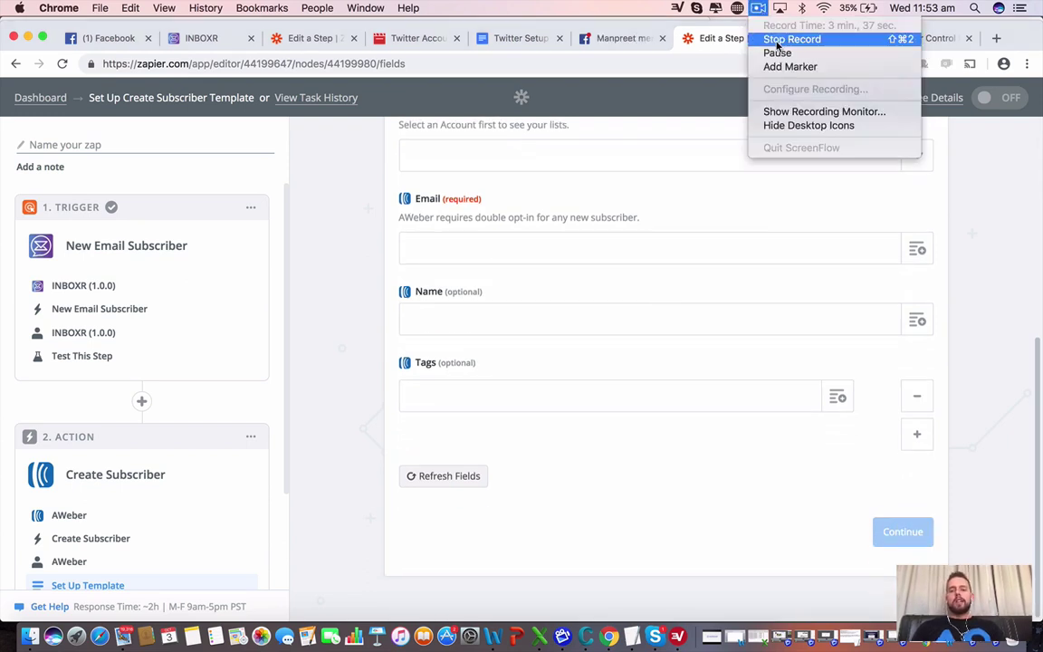